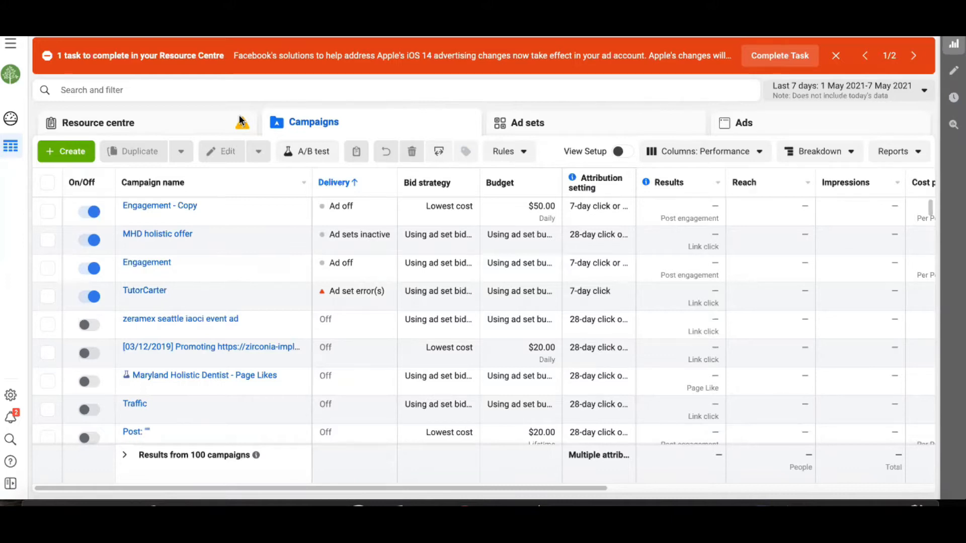
# Step: Review the Resource centre's iOS 14 tasks and the pixels lacking conversion events, and return to the campaigns list
pyautogui.click(196, 132)
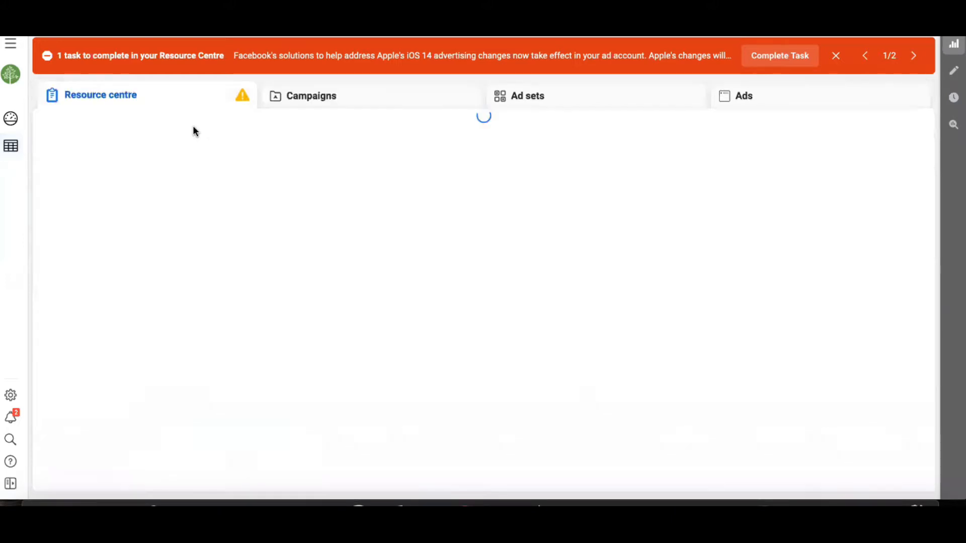
pyautogui.scroll(-2, 175, 332)
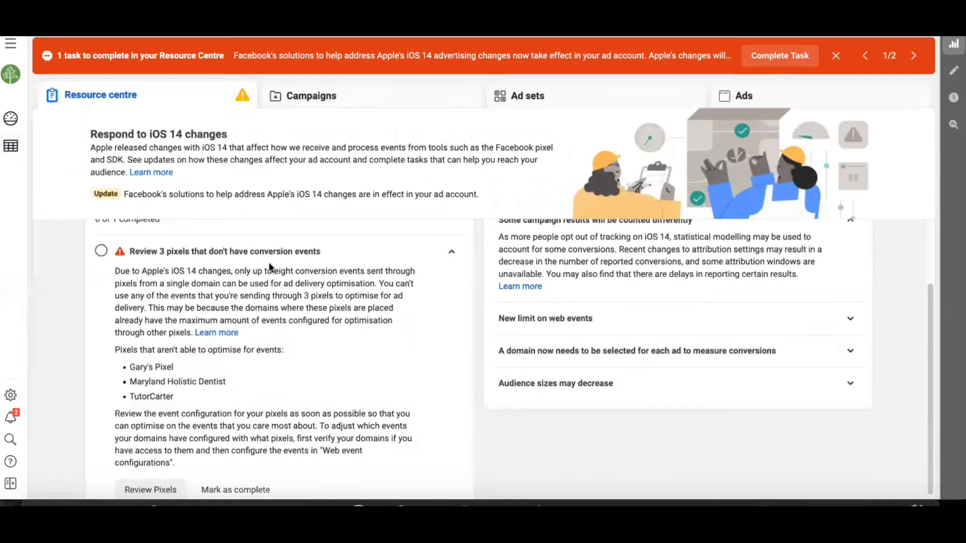
pyautogui.scroll(-1, 331, 302)
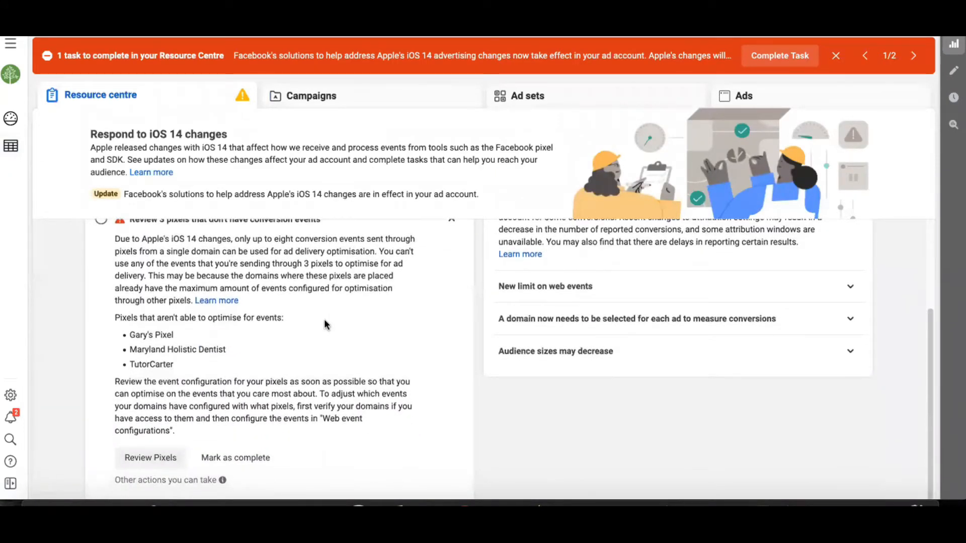
pyautogui.scroll(3, 325, 321)
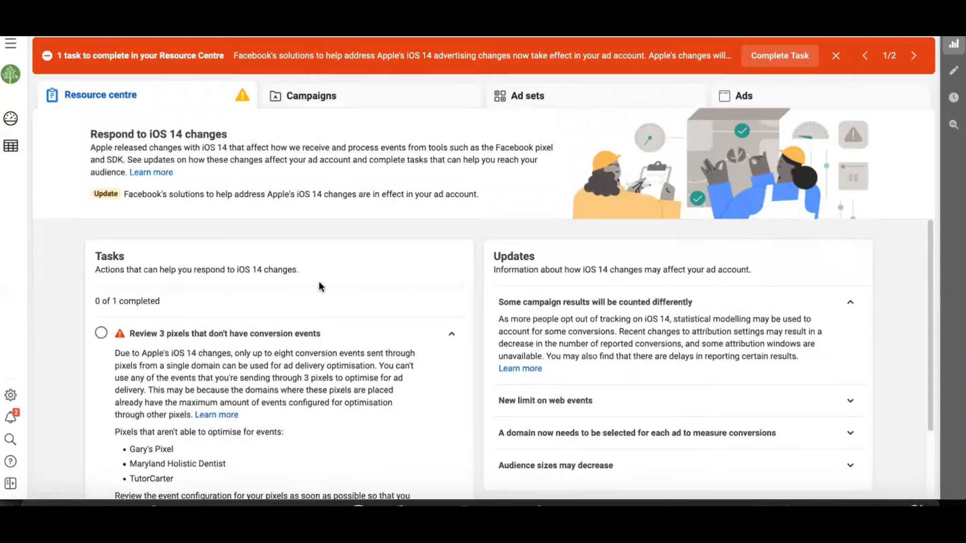
pyautogui.click(355, 96)
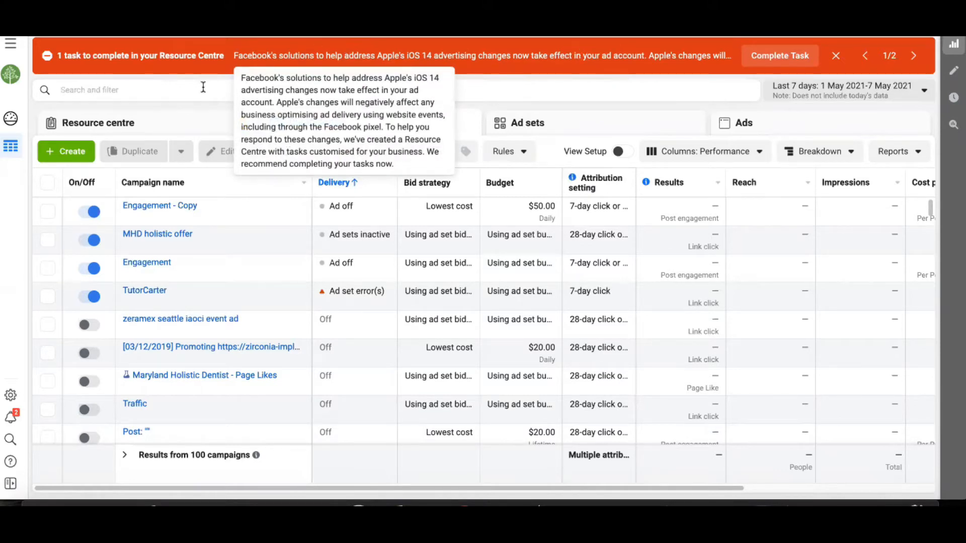
# Step: Create a new campaign with the Conversions objective
pyautogui.click(64, 150)
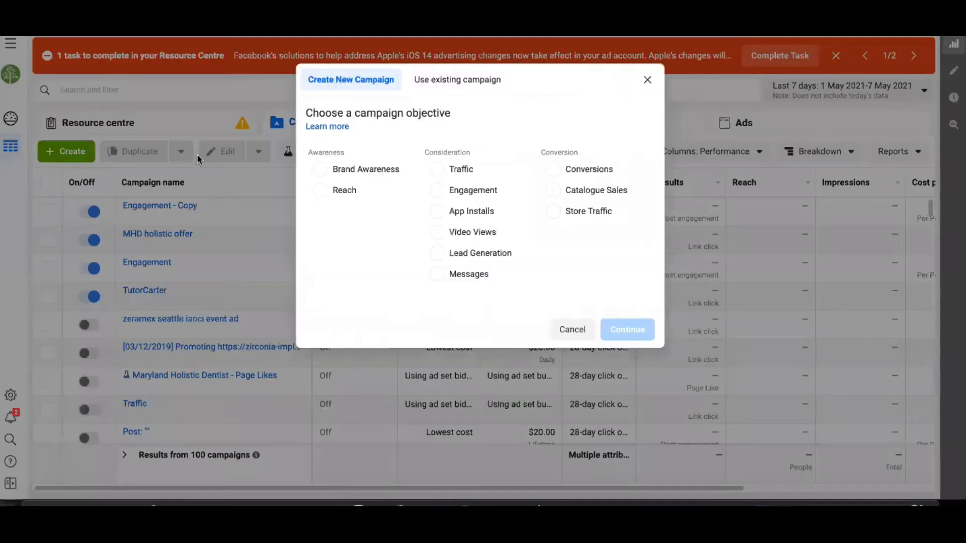
pyautogui.click(586, 170)
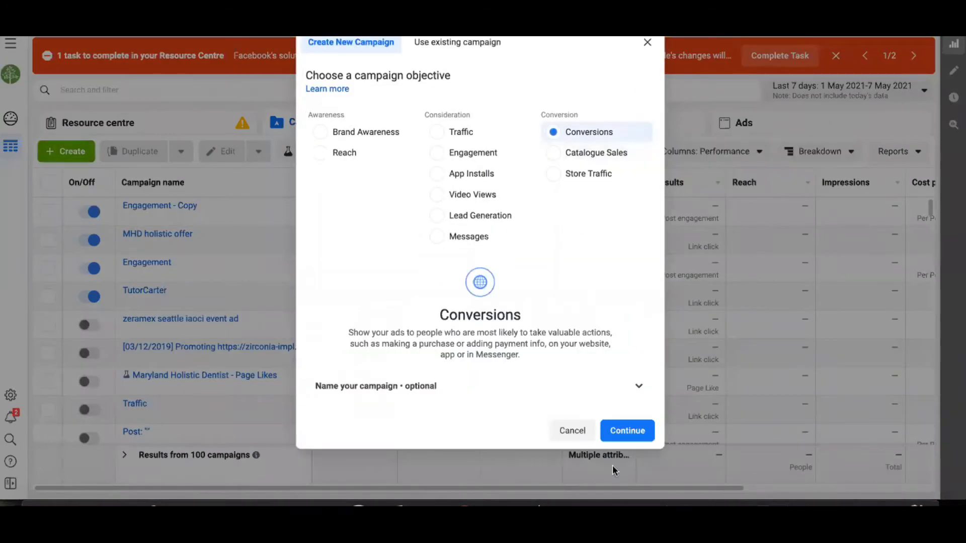
pyautogui.click(623, 438)
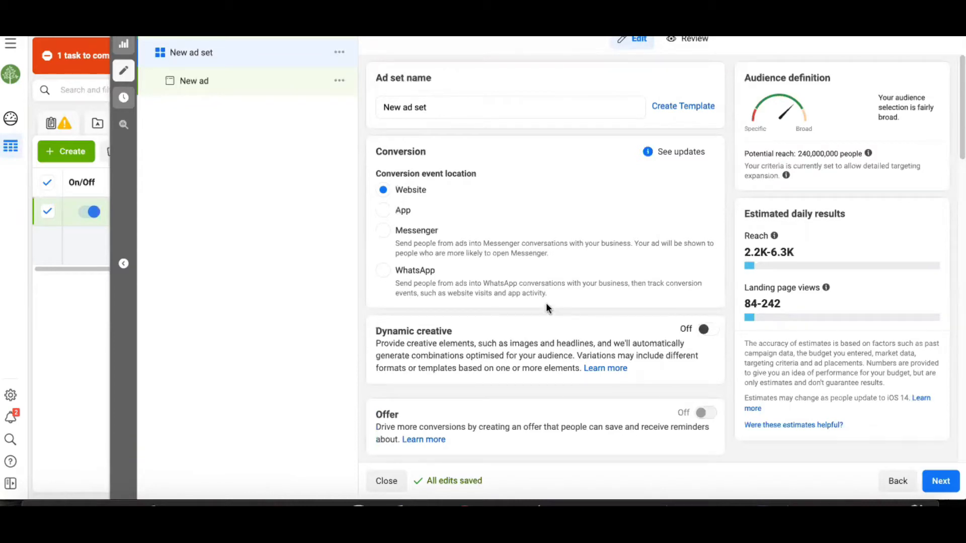
# Step: Try WhatsApp and Messenger as the ad set's conversion event location, and set it back to Website
pyautogui.click(413, 281)
pyautogui.click(420, 231)
pyautogui.click(400, 196)
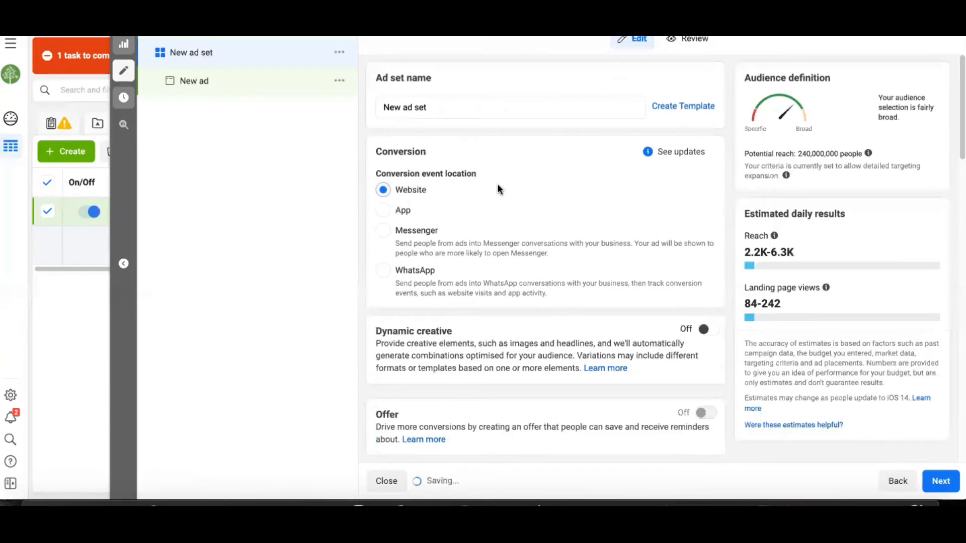
# Step: Read the update notes on changes to pixel events in the ad set's Conversion section
pyautogui.click(697, 162)
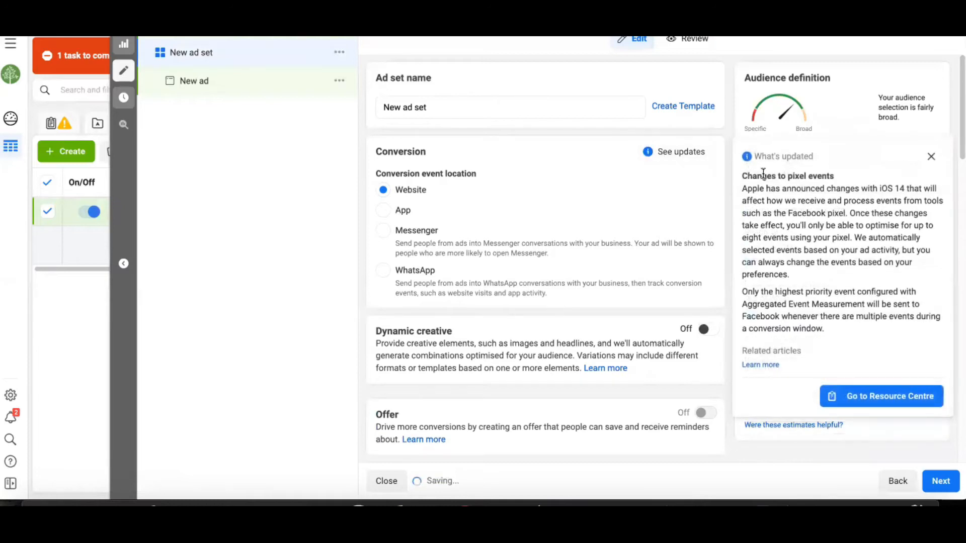
pyautogui.moveTo(746, 176); pyautogui.dragTo(845, 175)
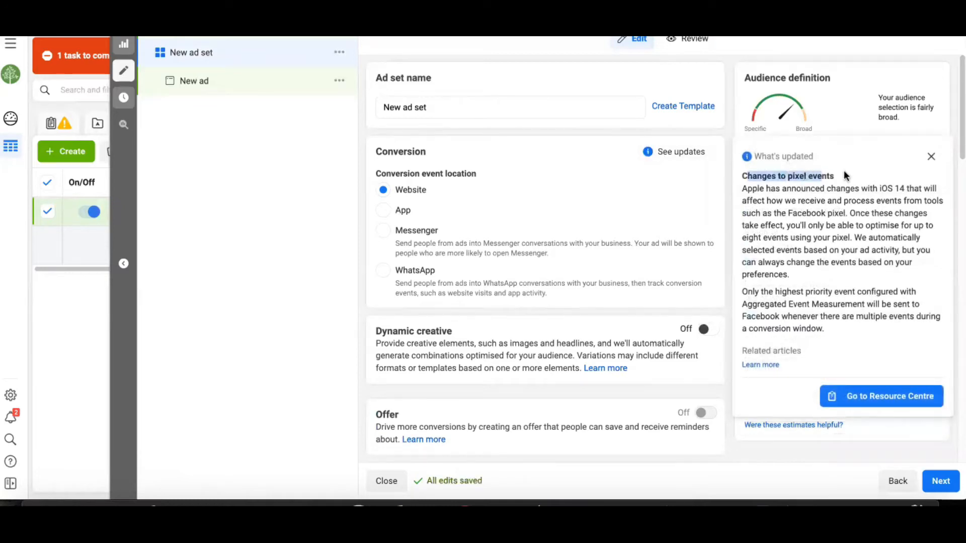
pyautogui.click(804, 227)
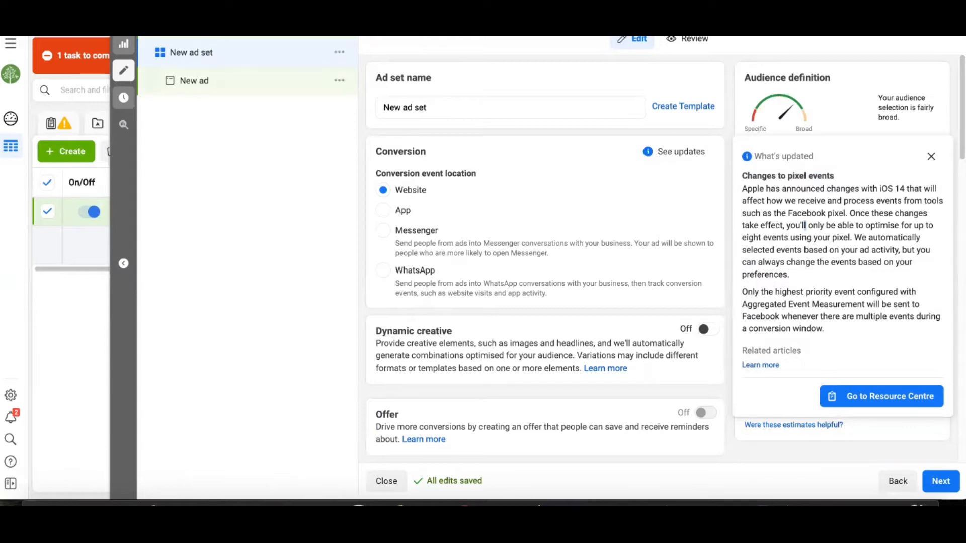
# Step: Leave the ad set editor without publishing the draft items and delete the draft campaign
pyautogui.click(123, 44)
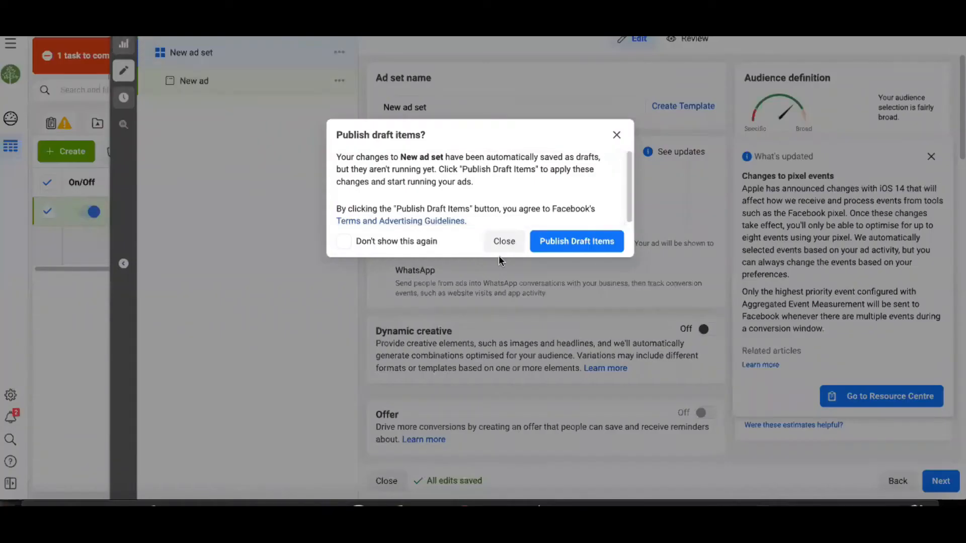
pyautogui.click(505, 241)
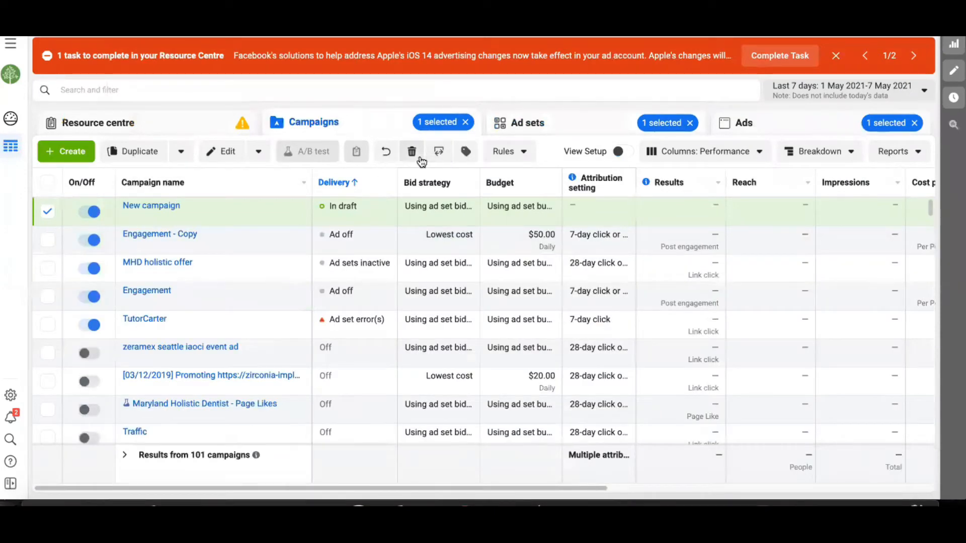
pyautogui.click(411, 152)
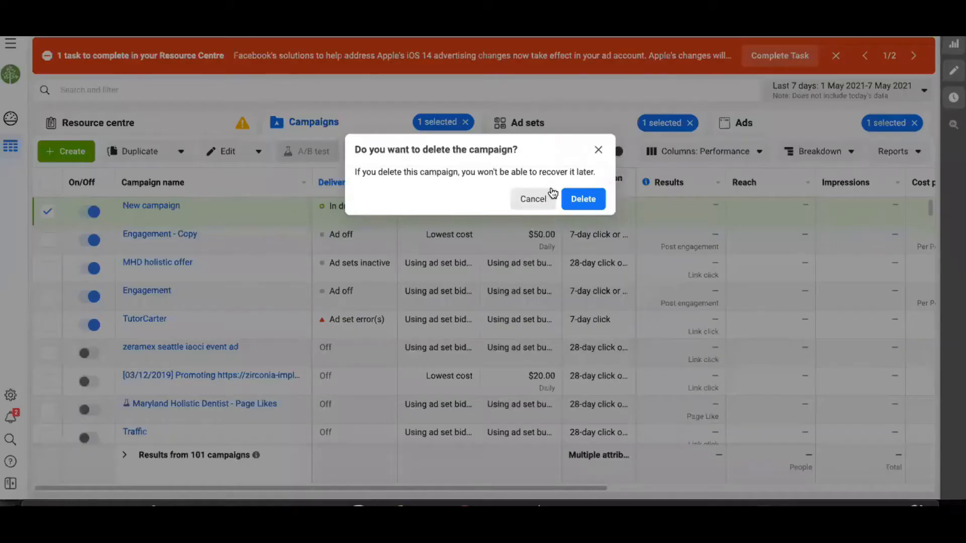
pyautogui.click(583, 199)
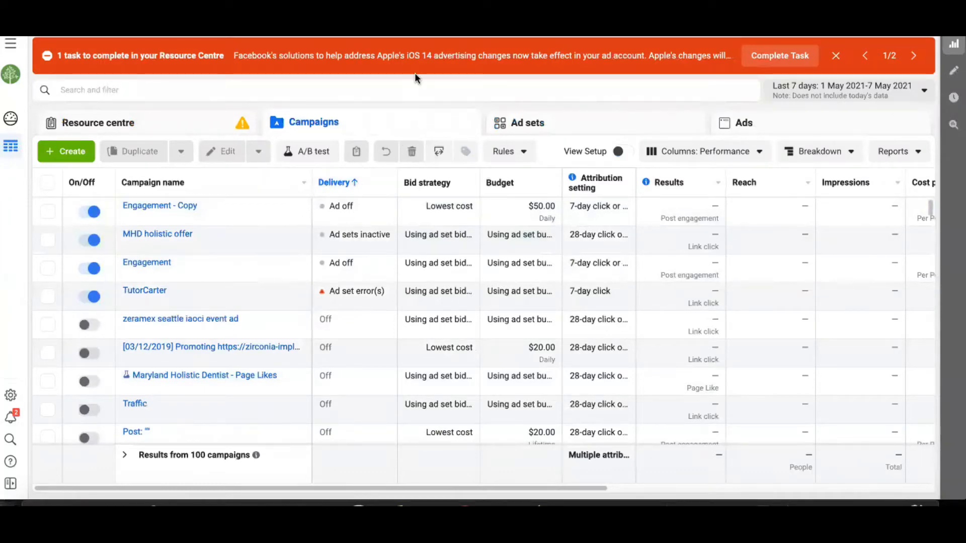
# Step: Go to the Business settings and show the Domains page under Brand safety
pyautogui.click(13, 52)
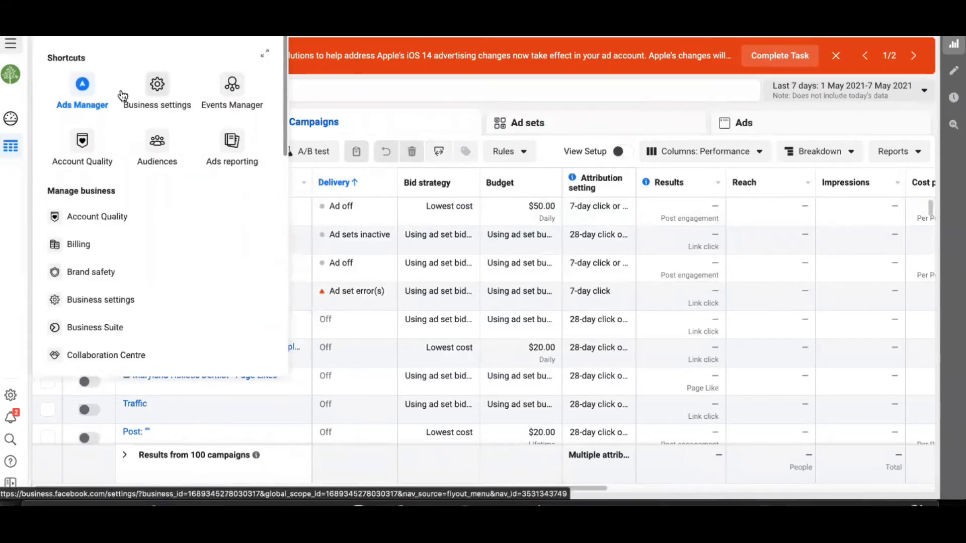
pyautogui.click(156, 86)
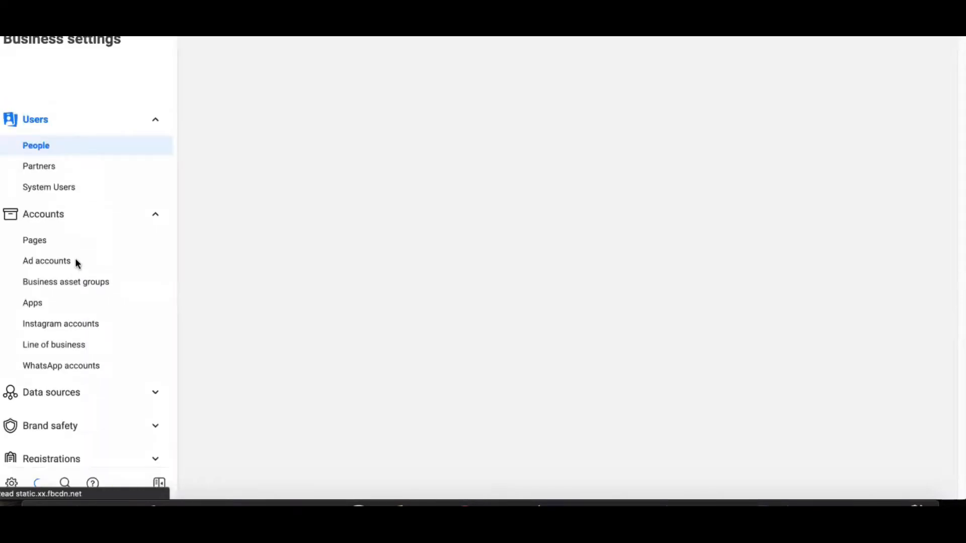
pyautogui.scroll(-2, 77, 275)
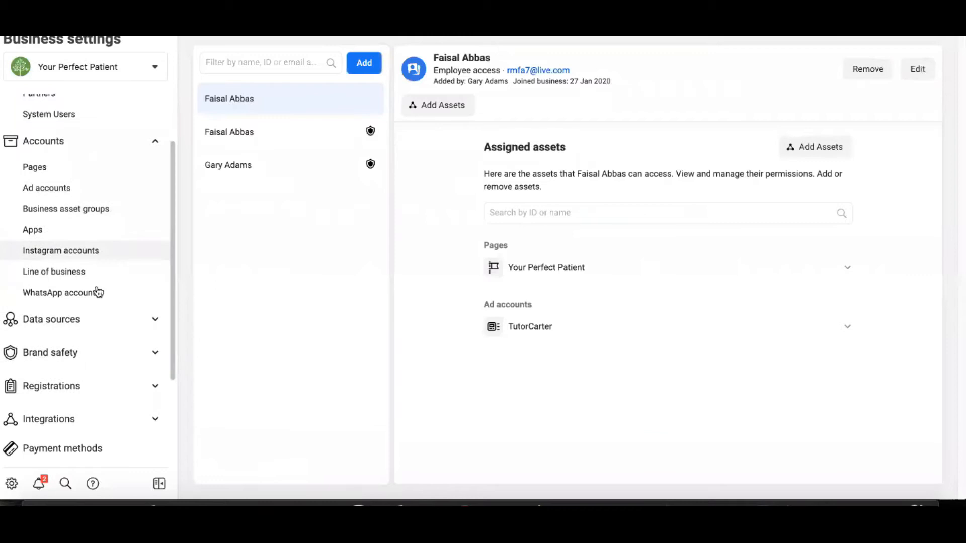
pyautogui.click(111, 357)
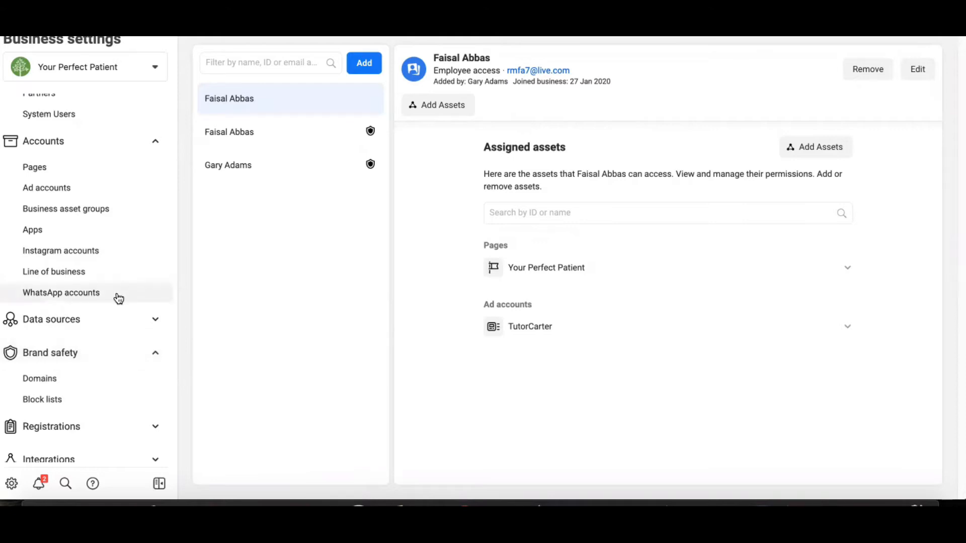
pyautogui.click(99, 377)
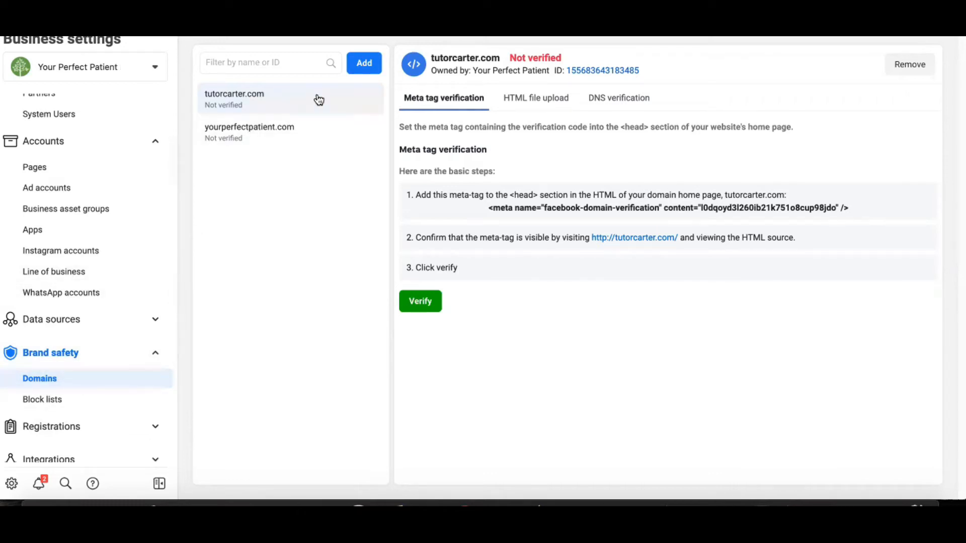
pyautogui.click(364, 64)
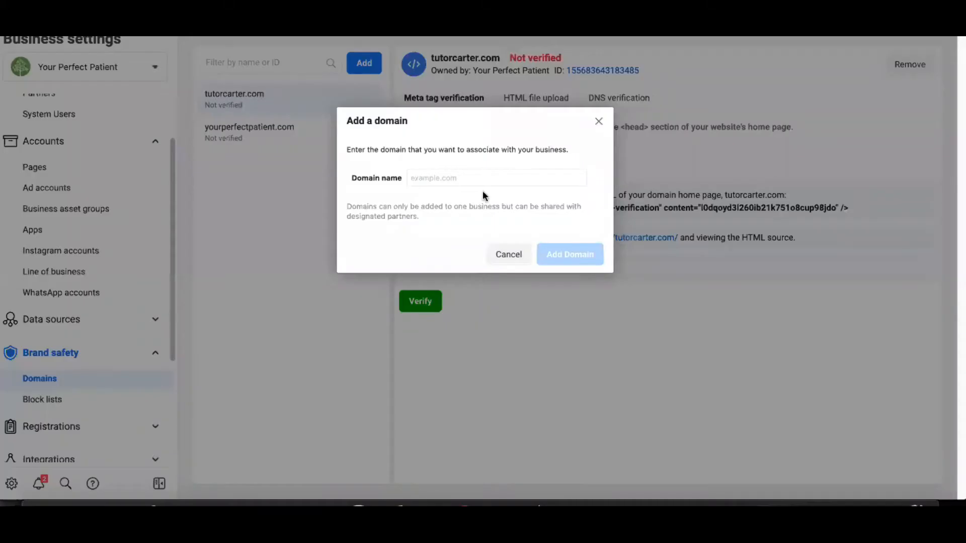
pyautogui.click(456, 175)
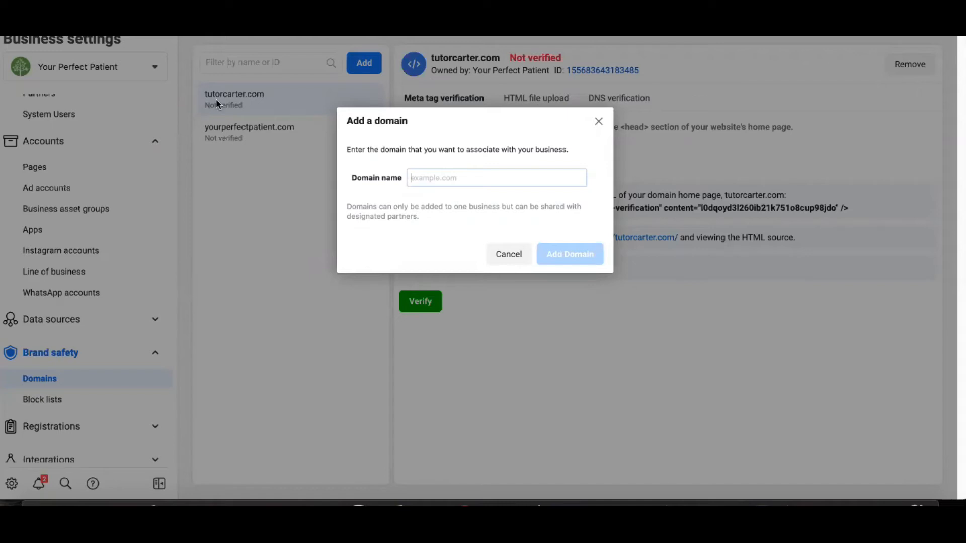
pyautogui.click(598, 122)
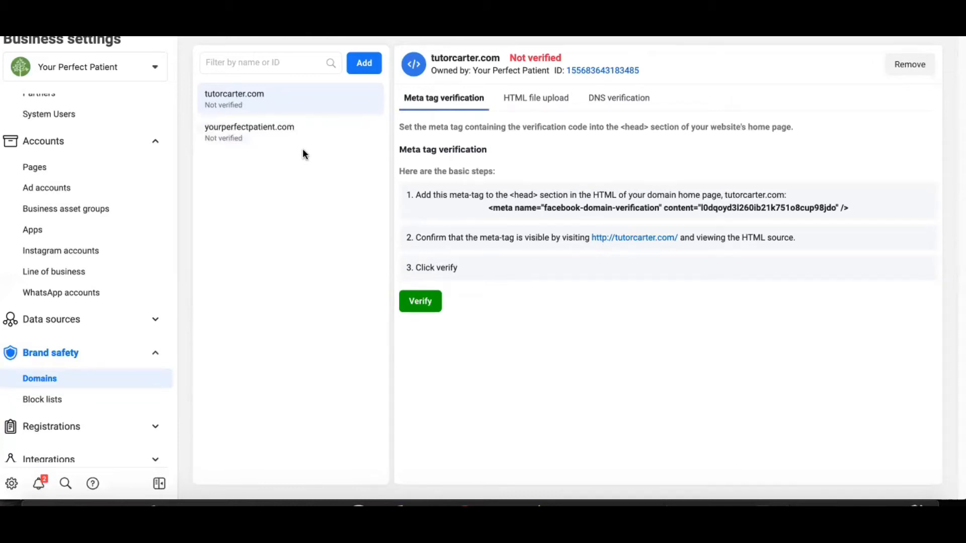
pyautogui.click(364, 64)
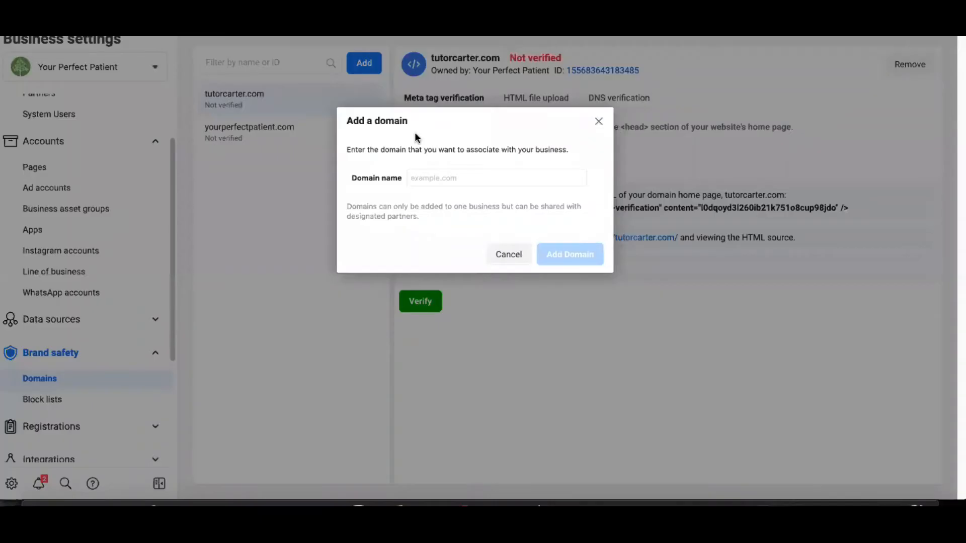
pyautogui.click(463, 183)
pyautogui.write('abc.com/')
pyautogui.press('BackSpace')
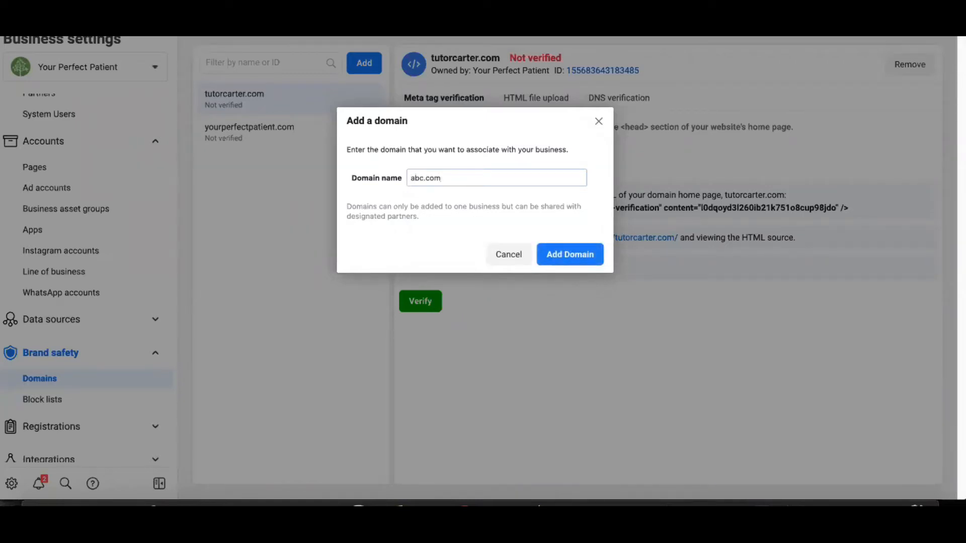
pyautogui.click(410, 177)
pyautogui.write('www.')
pyautogui.press('BackSpace')
pyautogui.press('BackSpace')
pyautogui.press('BackSpace')
pyautogui.press('BackSpace')
pyautogui.click(504, 253)
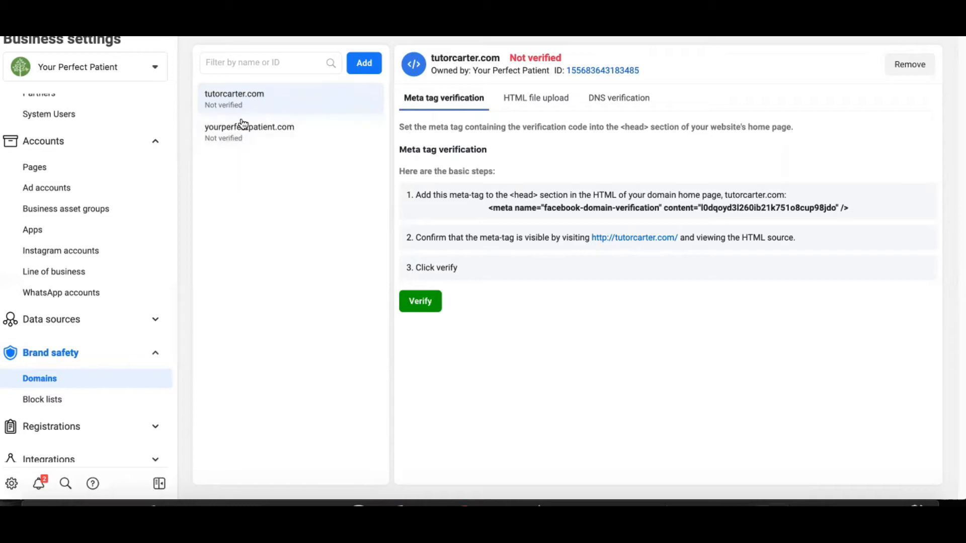
# Step: Check the verification status of tutorcarter.com and read its HTML file upload instructions
pyautogui.moveTo(532, 56)
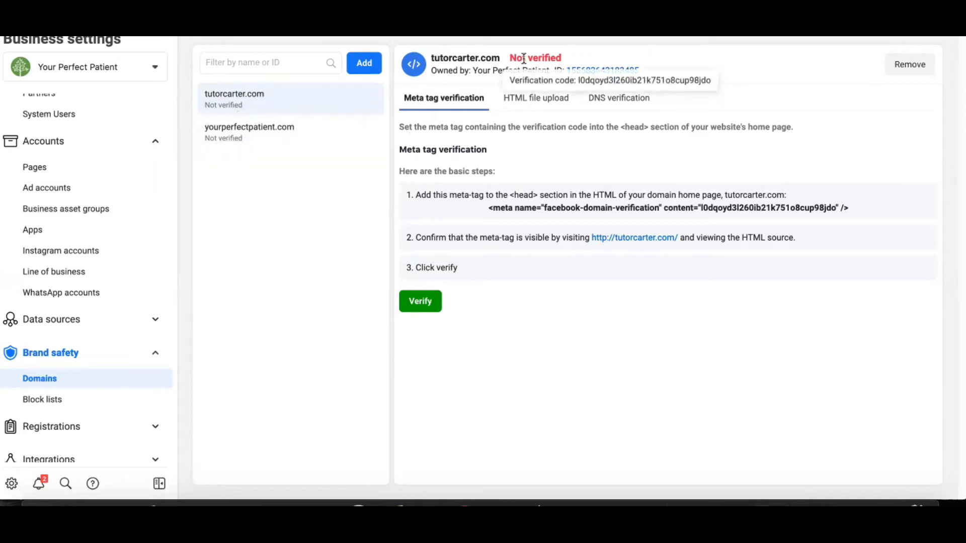
pyautogui.moveTo(509, 57); pyautogui.dragTo(560, 54)
pyautogui.click(563, 54)
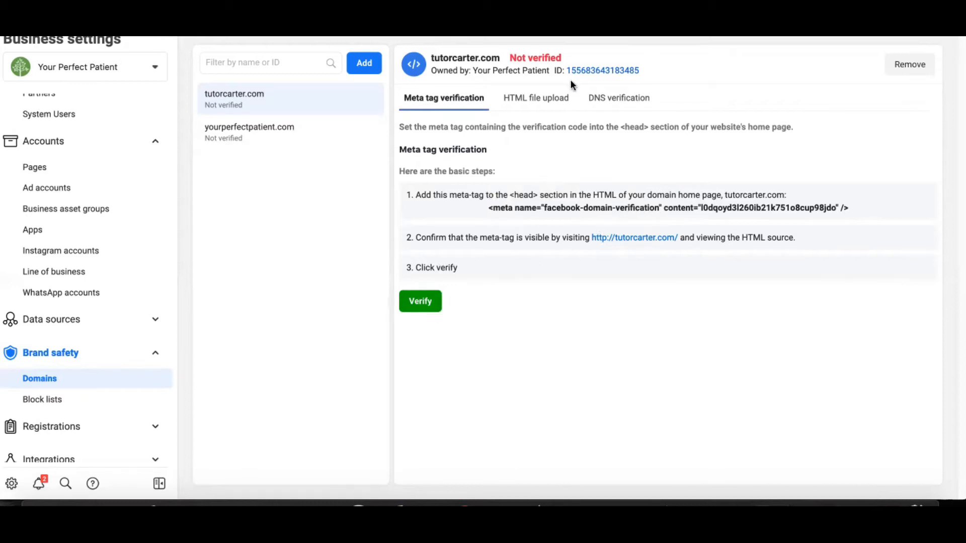
pyautogui.click(546, 100)
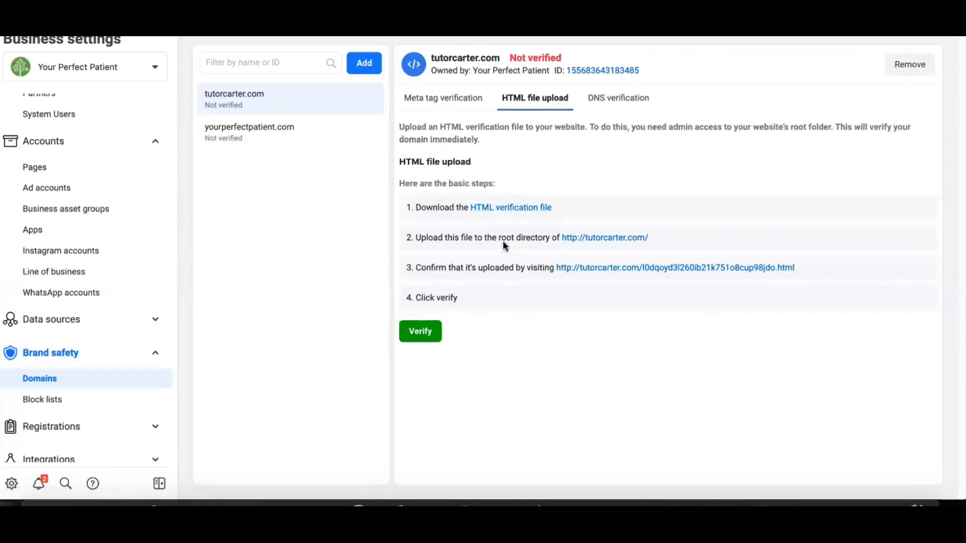
pyautogui.moveTo(498, 240); pyautogui.dragTo(558, 241)
# Step: Read the DNS verification instructions for tutorcarter.com, including the TXT record, host value and waiting time, and return to the meta tag method
pyautogui.click(604, 99)
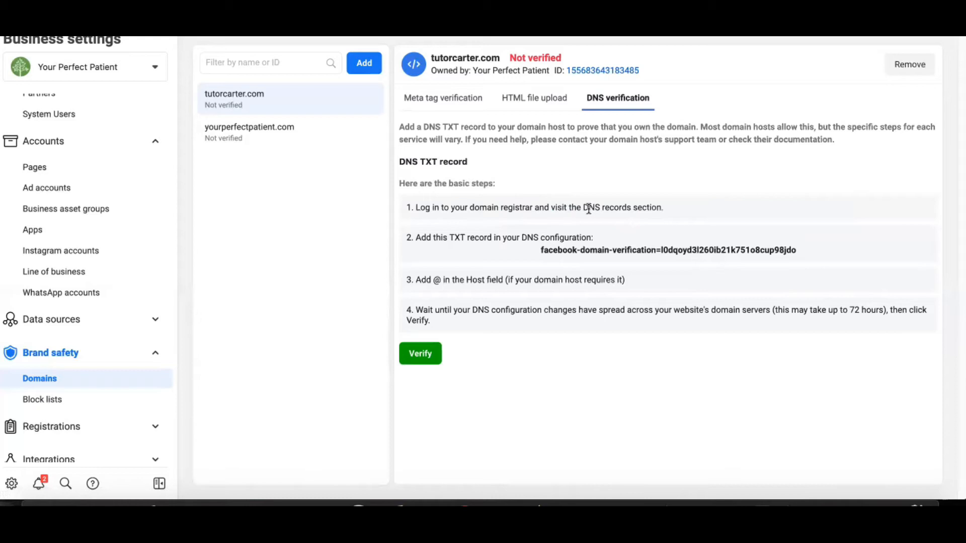
pyautogui.moveTo(583, 207); pyautogui.dragTo(622, 202)
pyautogui.moveTo(449, 237); pyautogui.dragTo(517, 238)
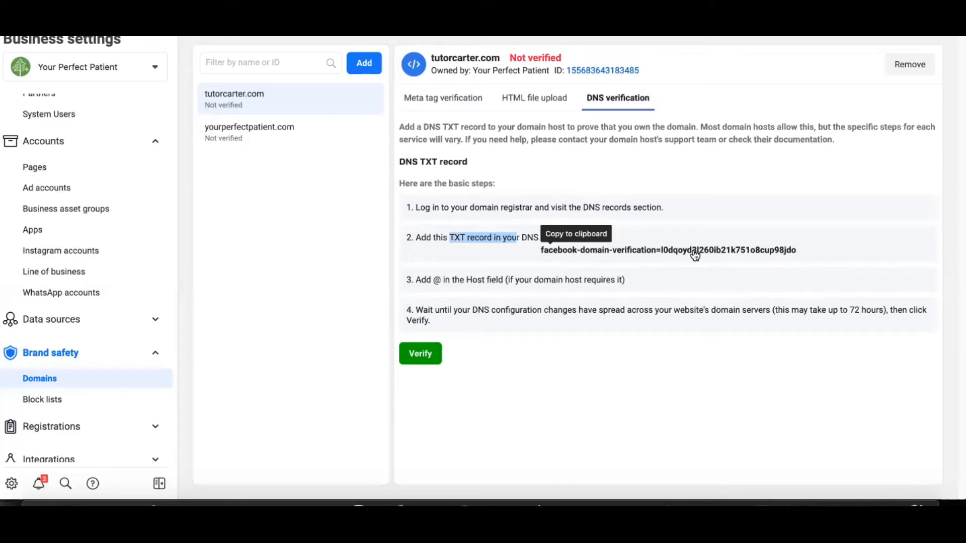
pyautogui.moveTo(432, 280); pyautogui.dragTo(442, 281)
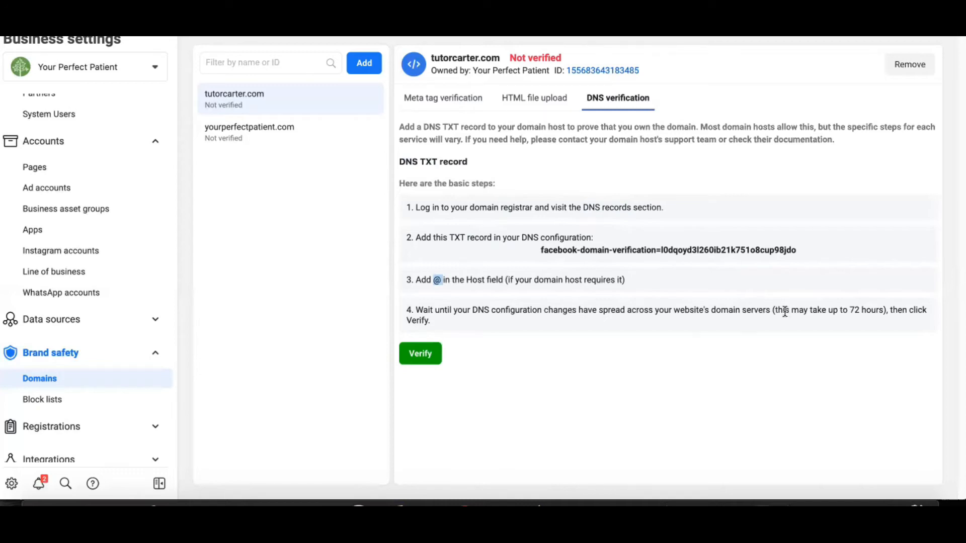
pyautogui.moveTo(777, 310); pyautogui.dragTo(881, 310)
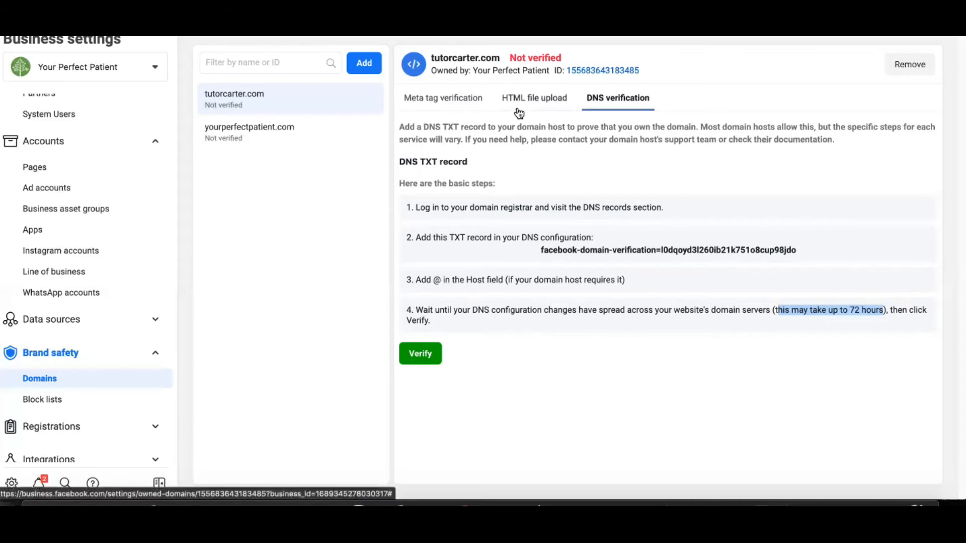
pyautogui.click(468, 98)
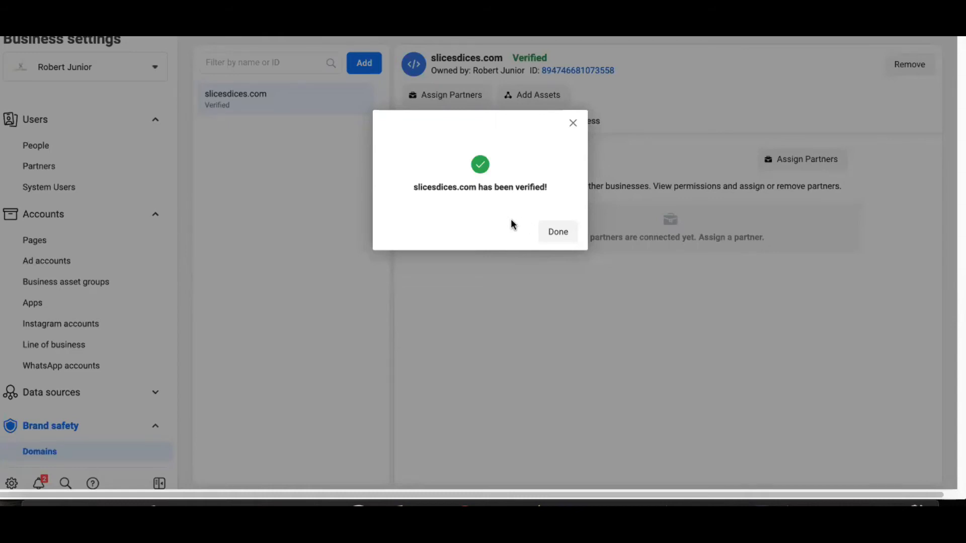
# Step: Dismiss the verification confirmation for slicesdices.com and check the domain's verification status
pyautogui.tripleClick(414, 191)
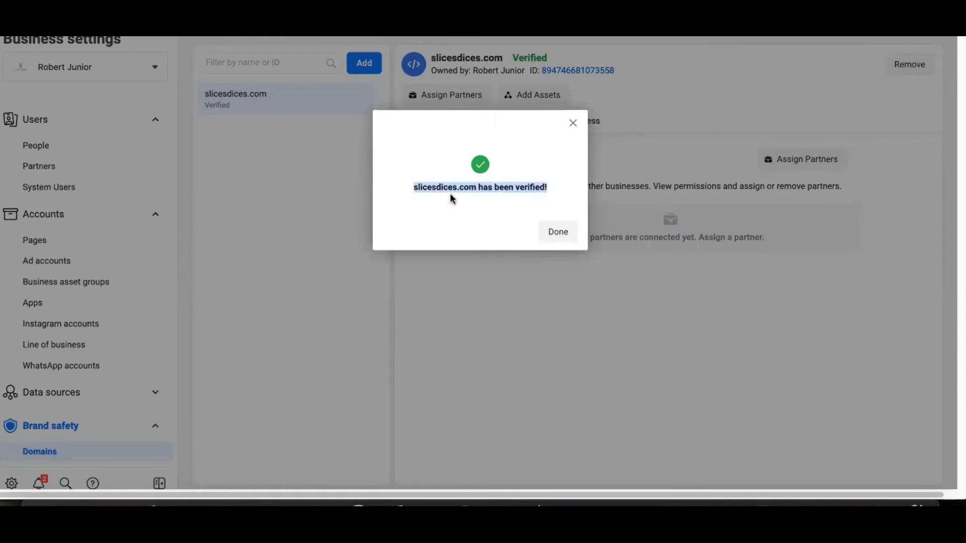
pyautogui.click(524, 191)
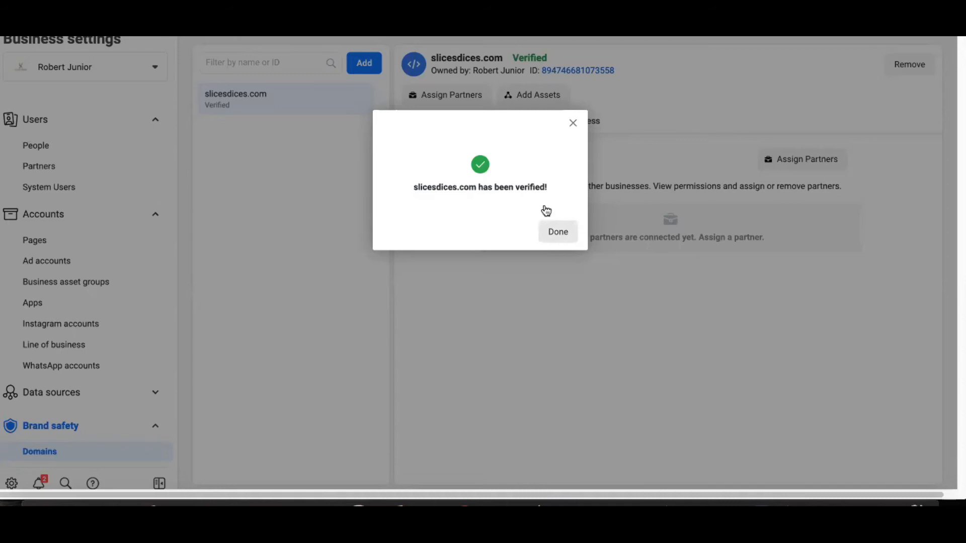
pyautogui.click(553, 227)
pyautogui.moveTo(518, 58)
pyautogui.moveTo(512, 58); pyautogui.dragTo(551, 54)
pyautogui.click(444, 202)
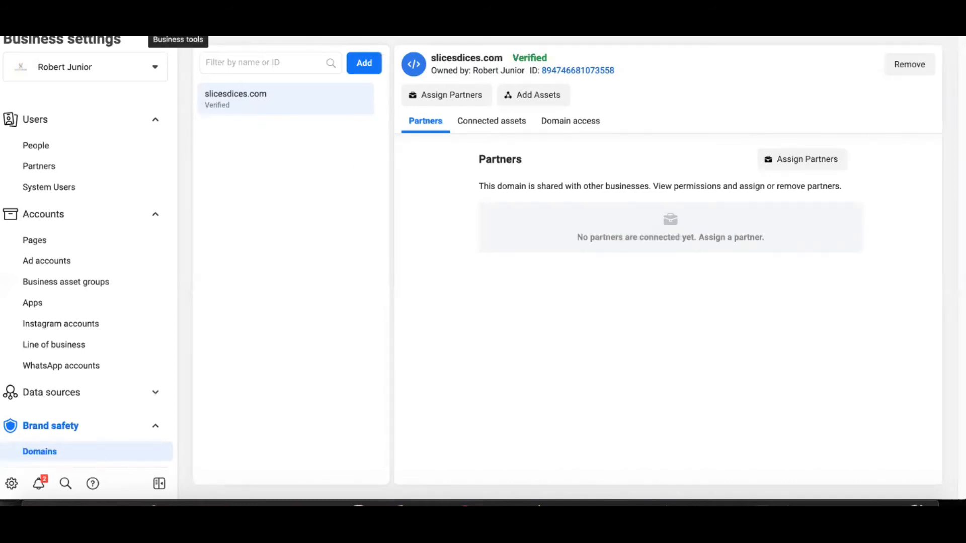
# Step: Go to Events Manager and show the aggregated event measurement section of the Slices Dices pixel
pyautogui.click(159, 24)
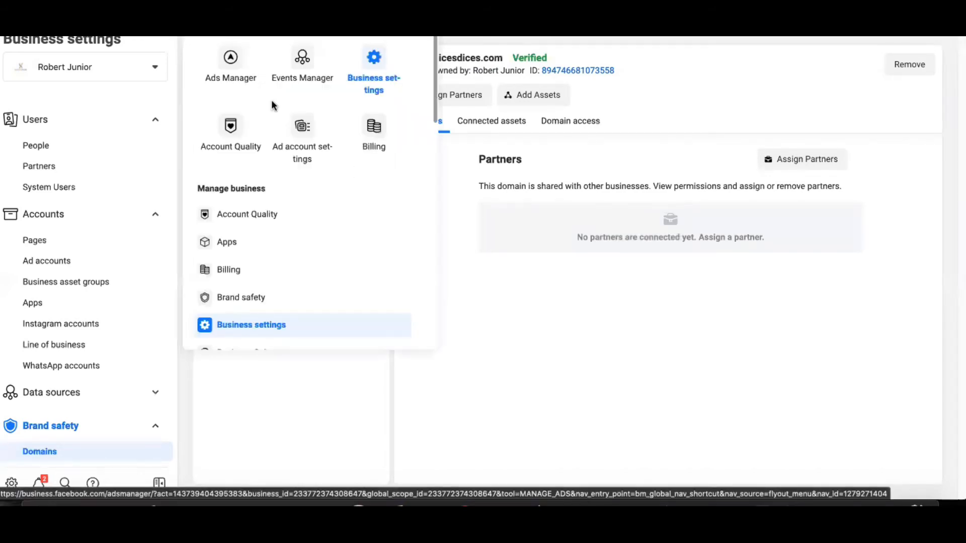
pyautogui.click(309, 62)
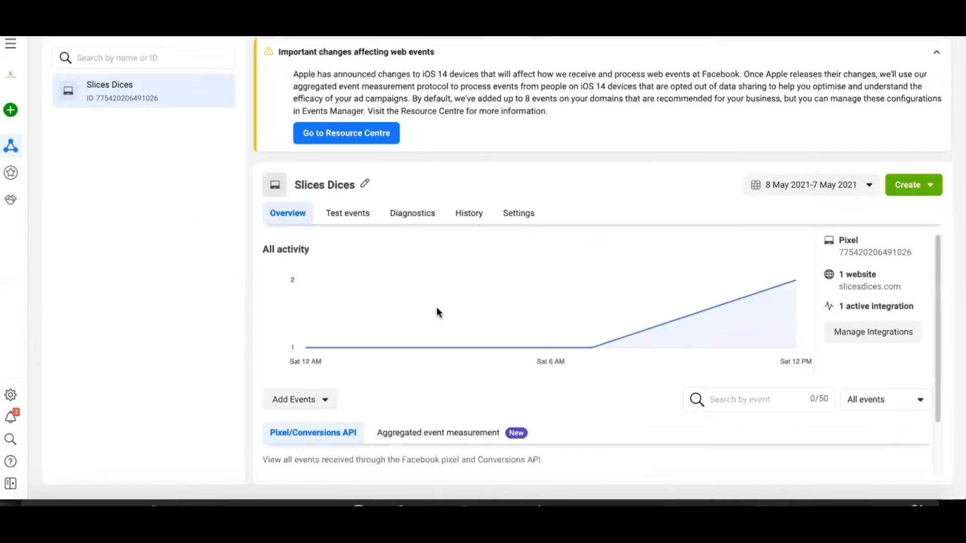
pyautogui.scroll(-1, 397, 342)
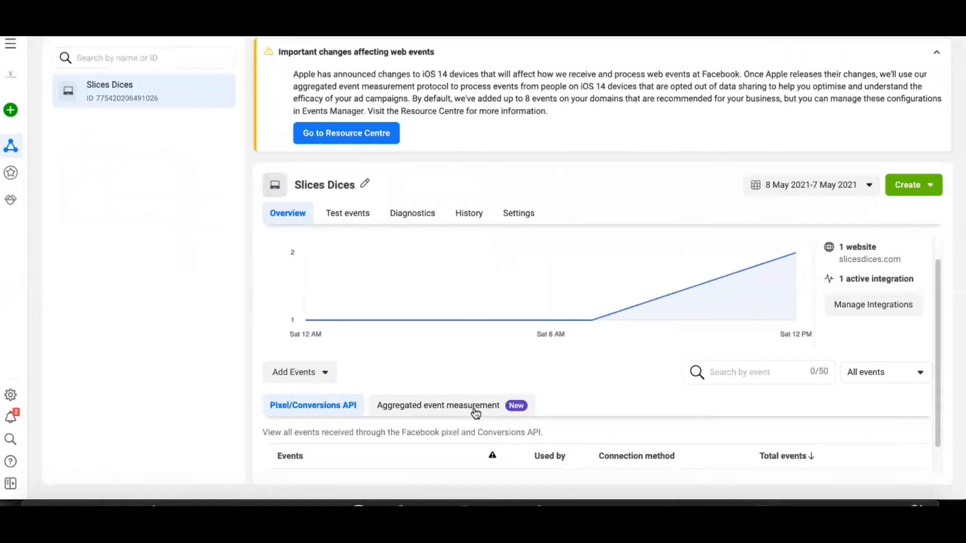
pyautogui.click(475, 413)
pyautogui.scroll(-3, 475, 413)
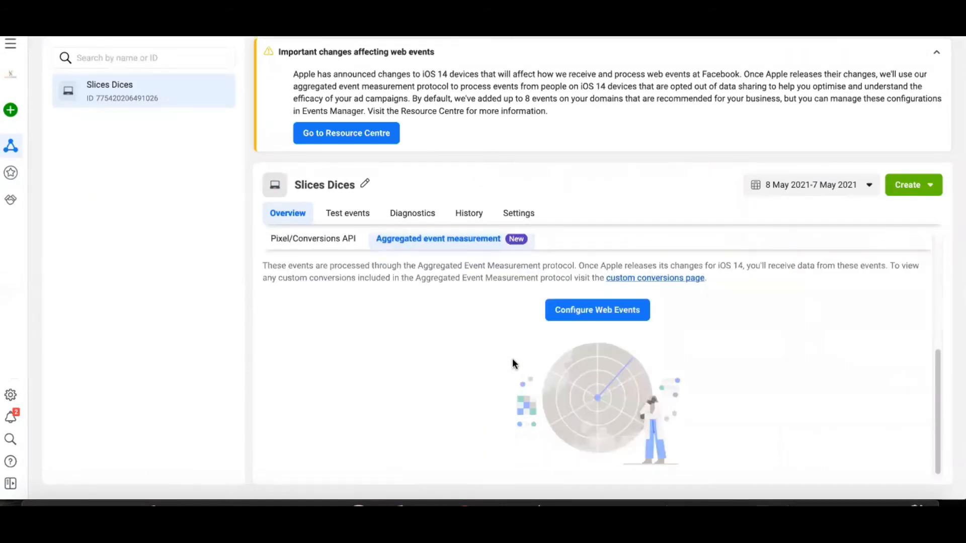
# Step: Start editing the web event configuration of the slicesdices.com domain, accepting the notice about iOS 14 changes
pyautogui.click(582, 318)
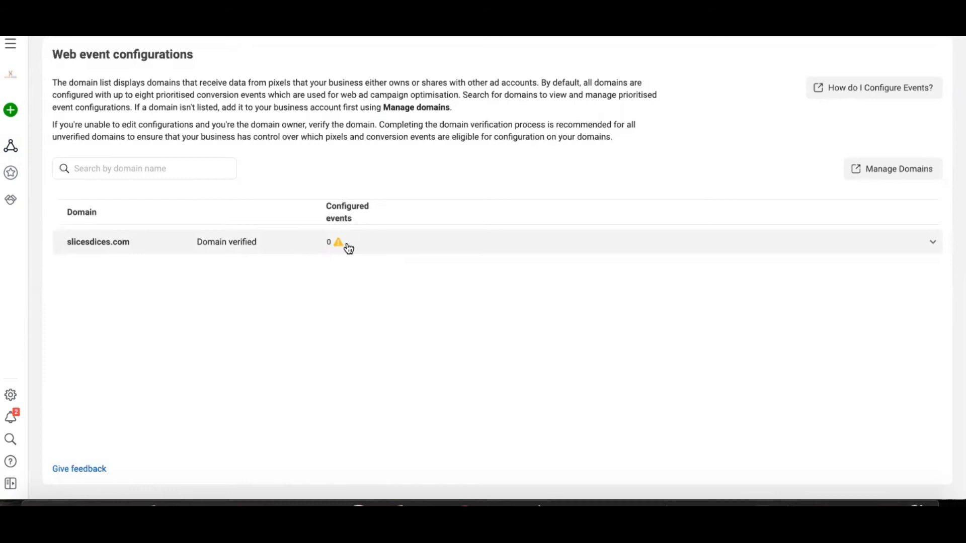
pyautogui.click(446, 249)
pyautogui.click(379, 275)
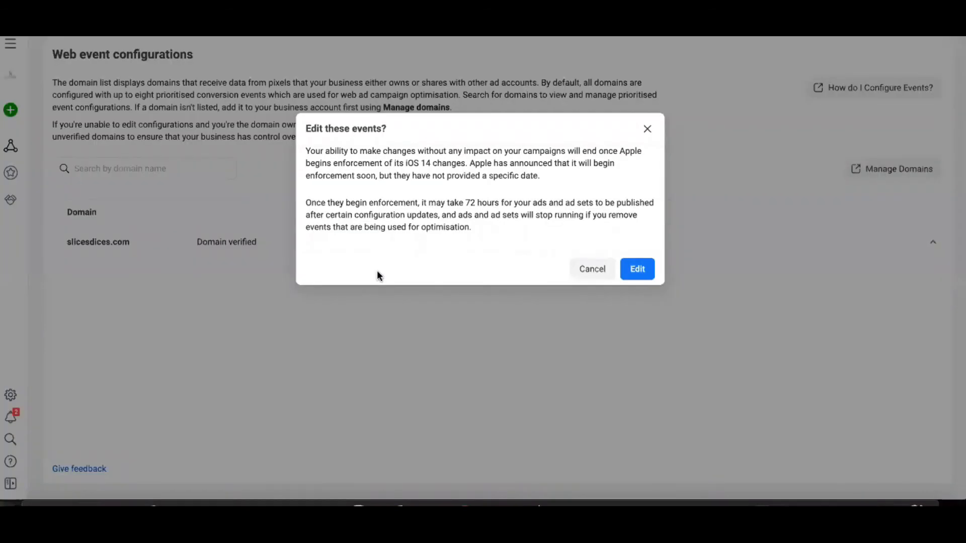
pyautogui.click(636, 270)
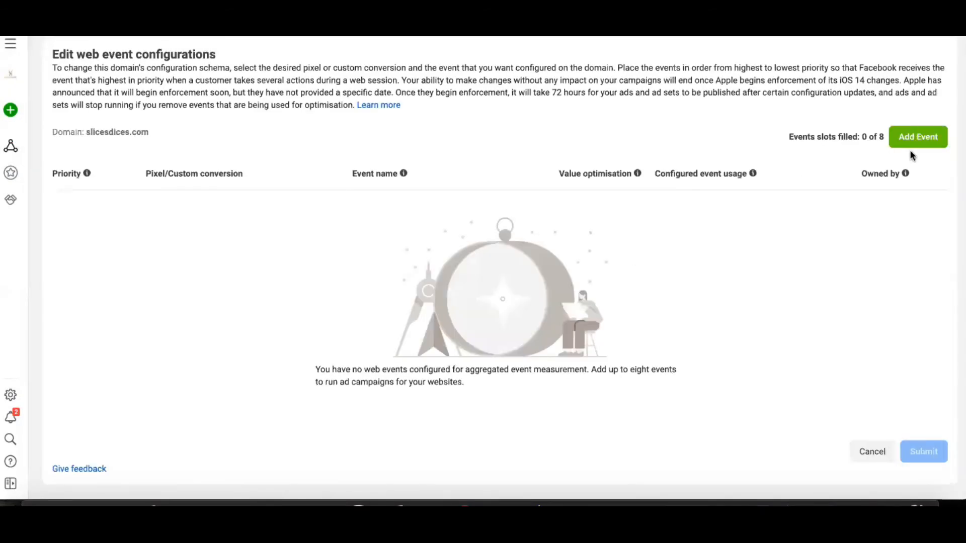
# Step: Add a first web event using the Slices Dices pixel and the Purchase event, and check the filled event slots
pyautogui.click(930, 146)
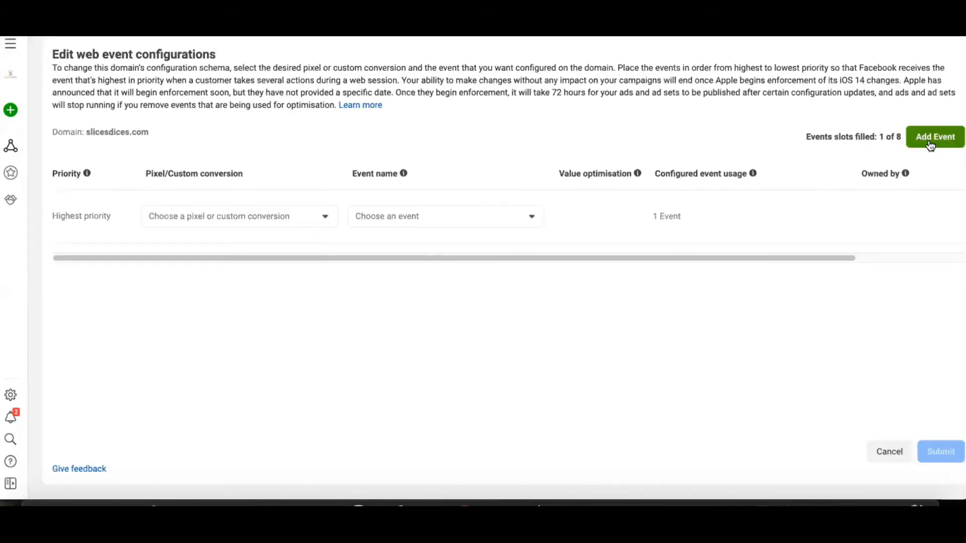
pyautogui.click(295, 223)
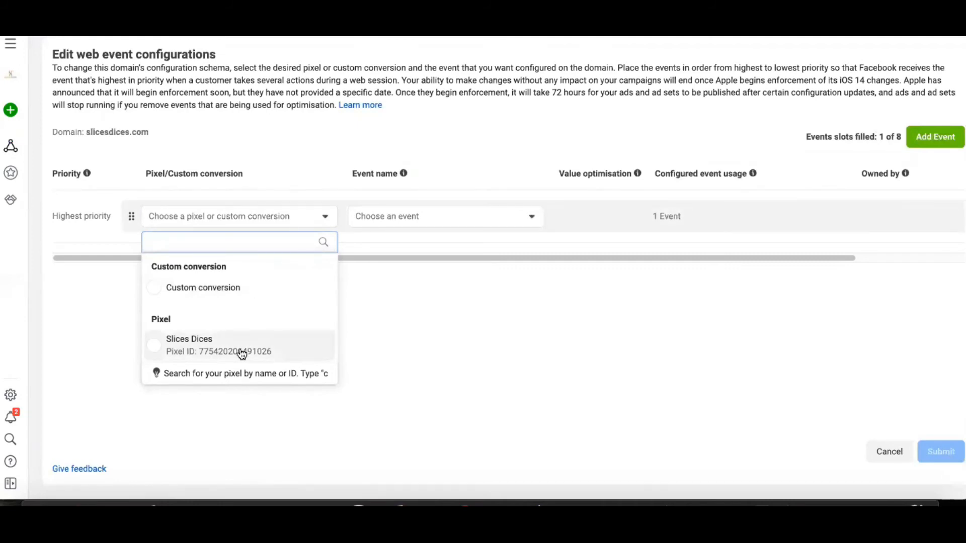
pyautogui.click(151, 352)
pyautogui.click(433, 216)
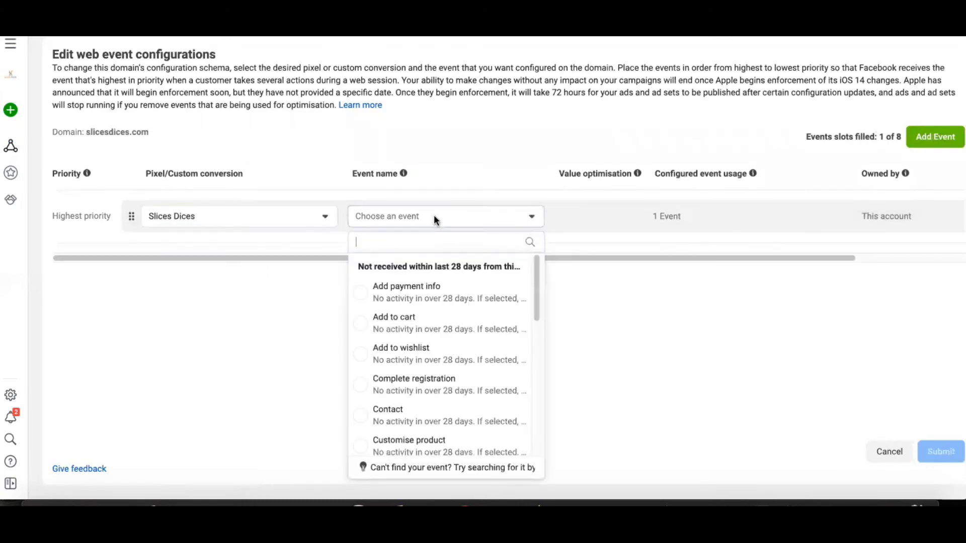
pyautogui.write('pu')
pyautogui.click(410, 290)
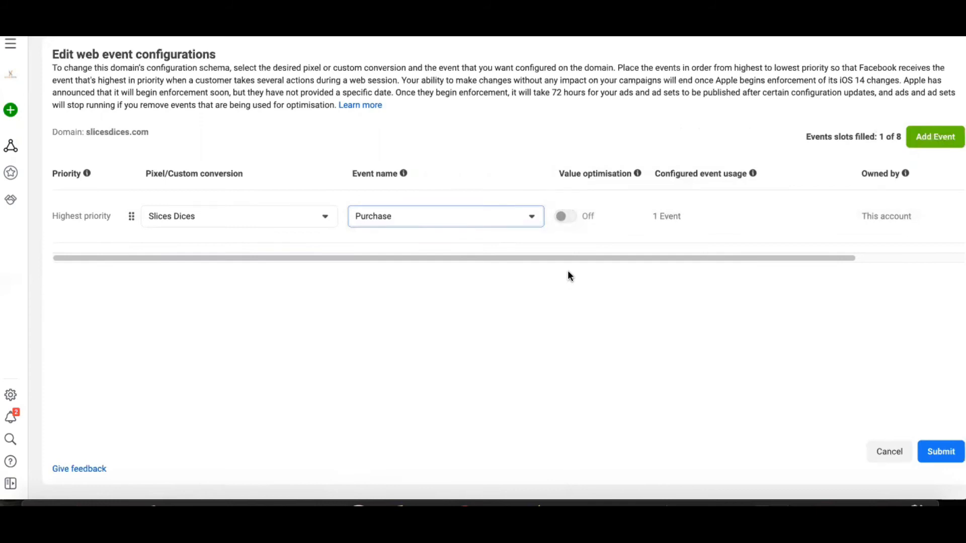
pyautogui.moveTo(573, 223)
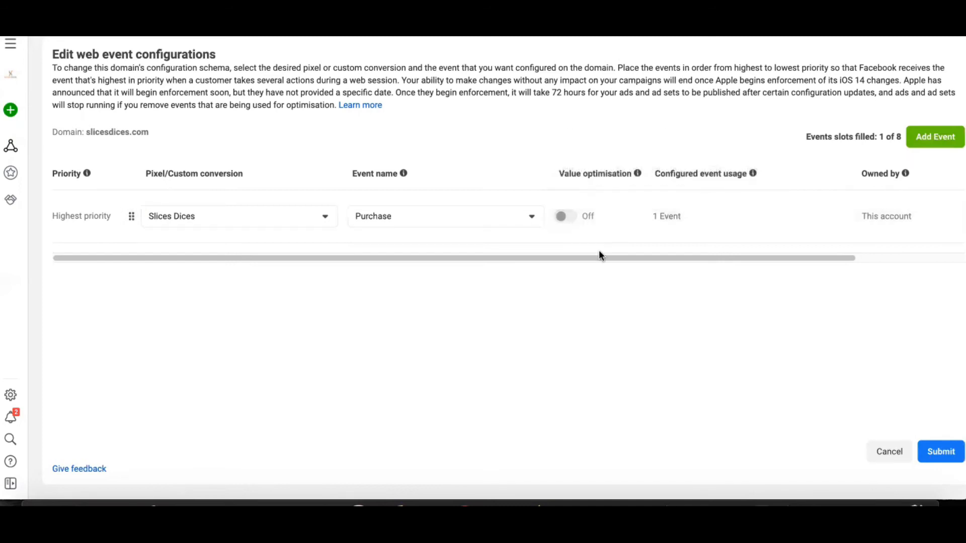
pyautogui.tripleClick(888, 137)
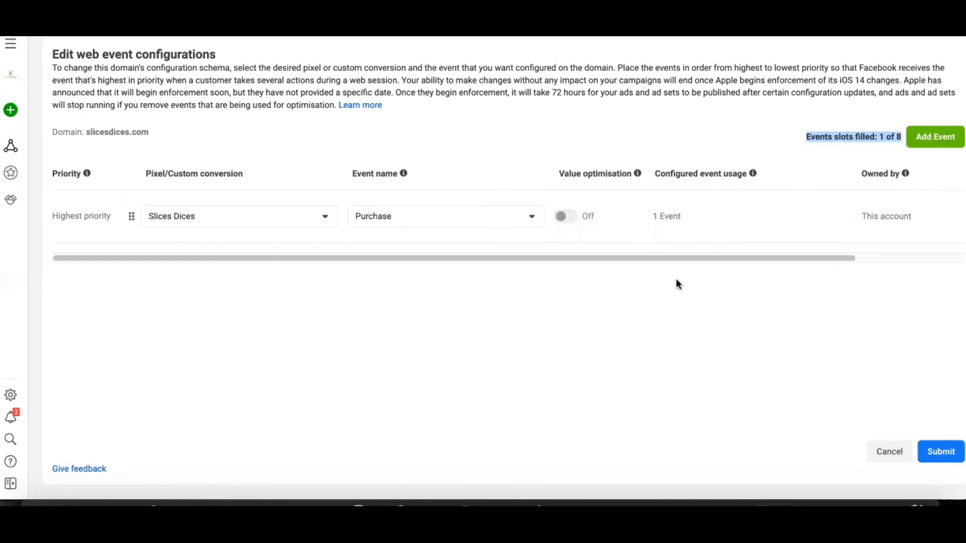
pyautogui.click(634, 285)
pyautogui.moveTo(576, 227)
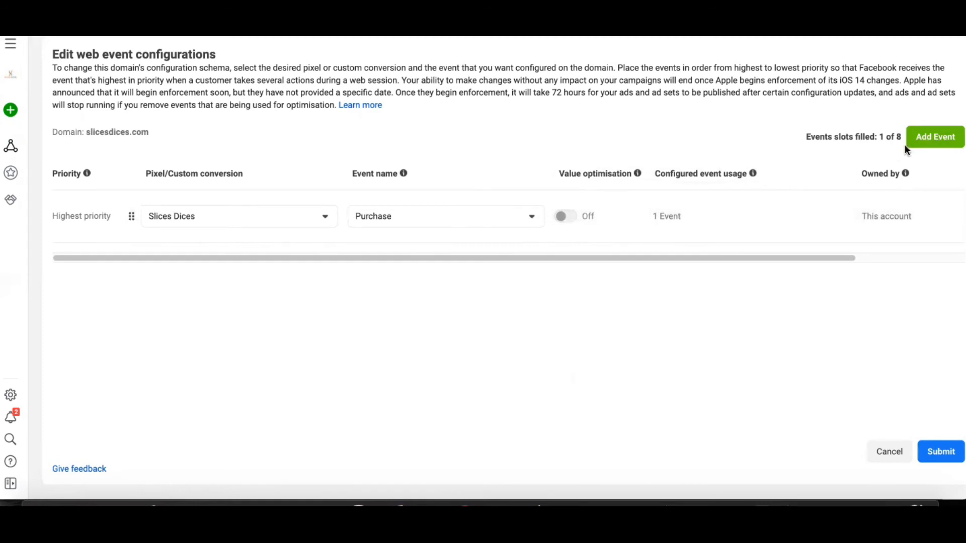
# Step: Add a second web event below Purchase, using the Slices Dices pixel and the Add payment info event
pyautogui.click(922, 149)
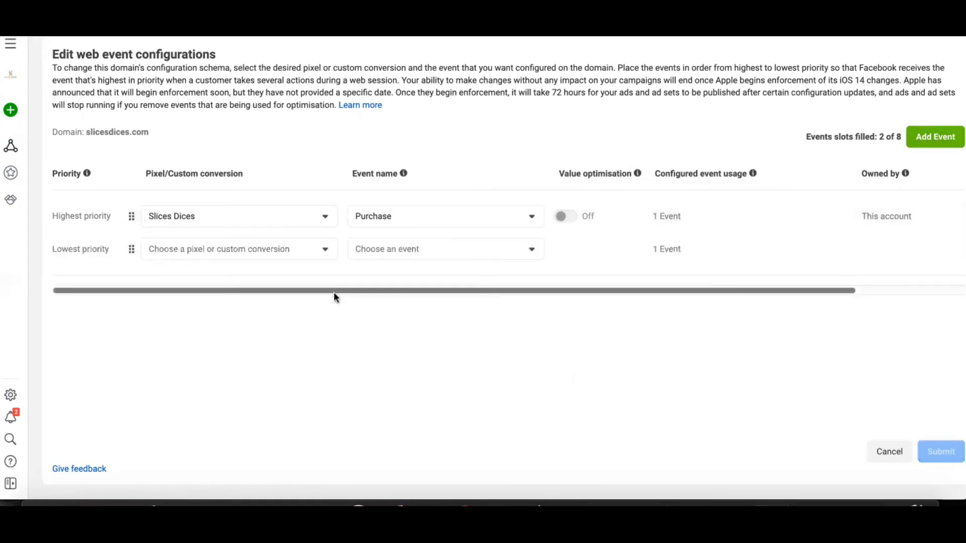
pyautogui.click(289, 249)
pyautogui.click(261, 376)
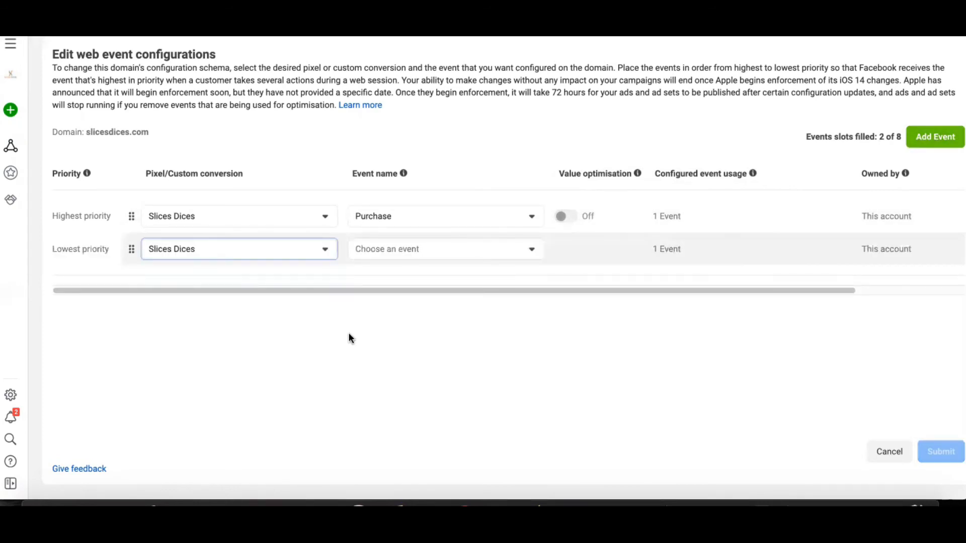
pyautogui.click(402, 256)
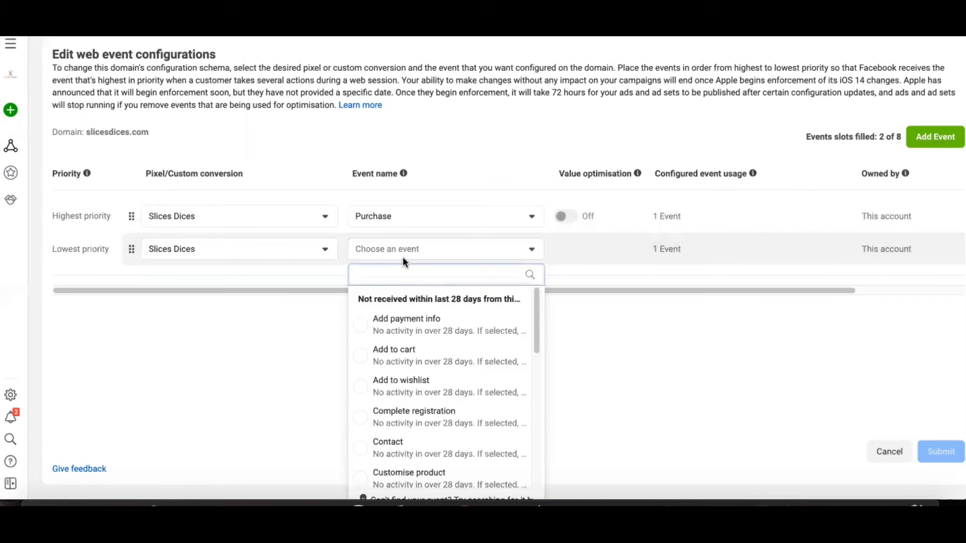
pyautogui.click(434, 328)
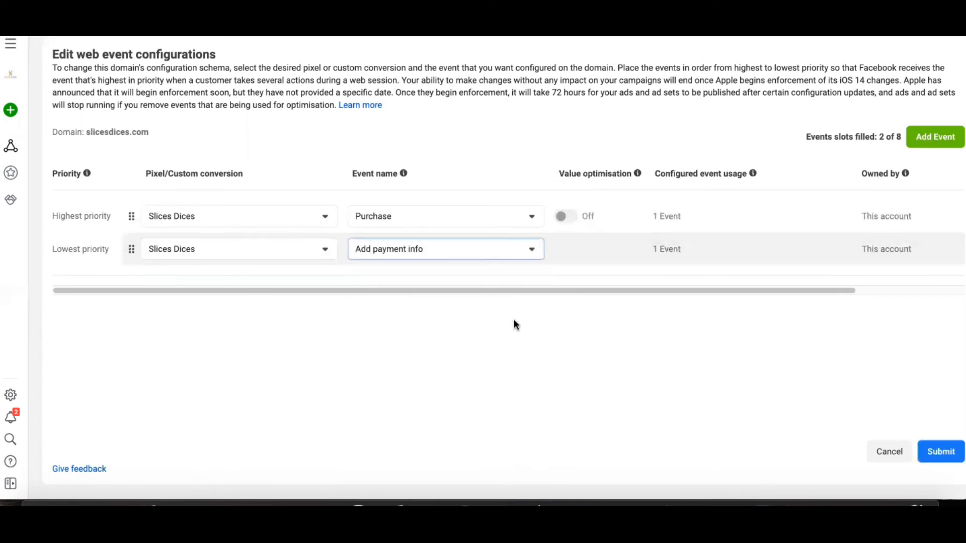
# Step: Add a third web event below Add payment info, using the Slices Dices pixel and the Initiate checkout event
pyautogui.click(933, 138)
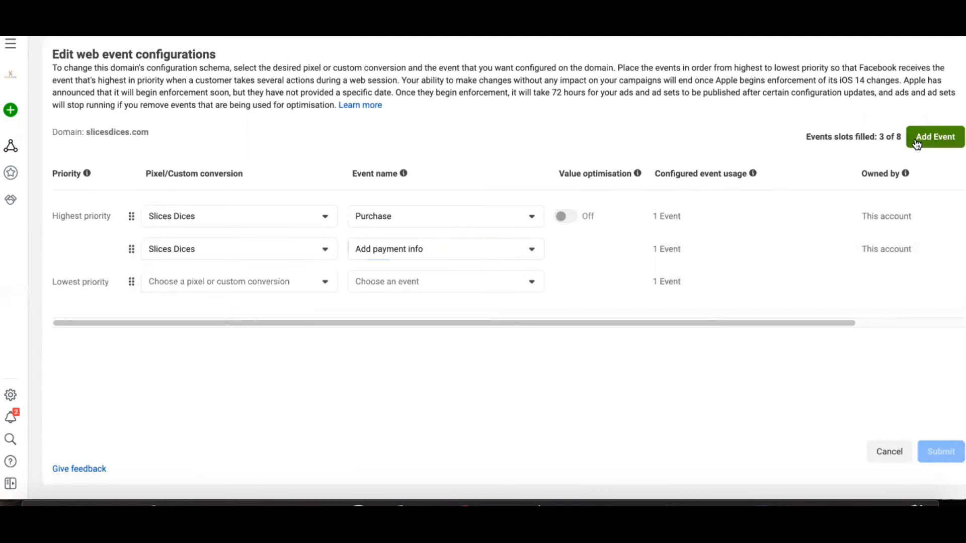
pyautogui.click(303, 285)
pyautogui.click(266, 395)
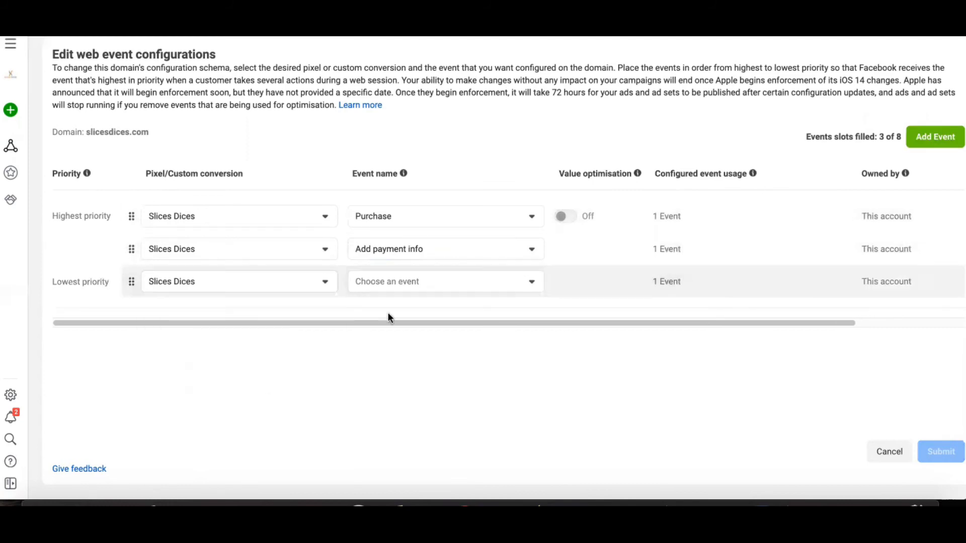
pyautogui.click(410, 286)
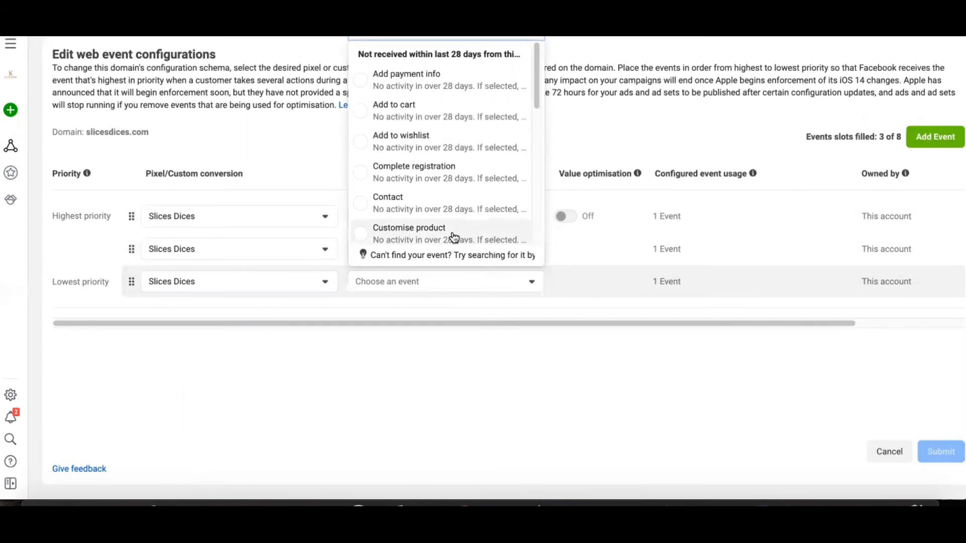
pyautogui.scroll(-2, 487, 159)
pyautogui.write('ch')
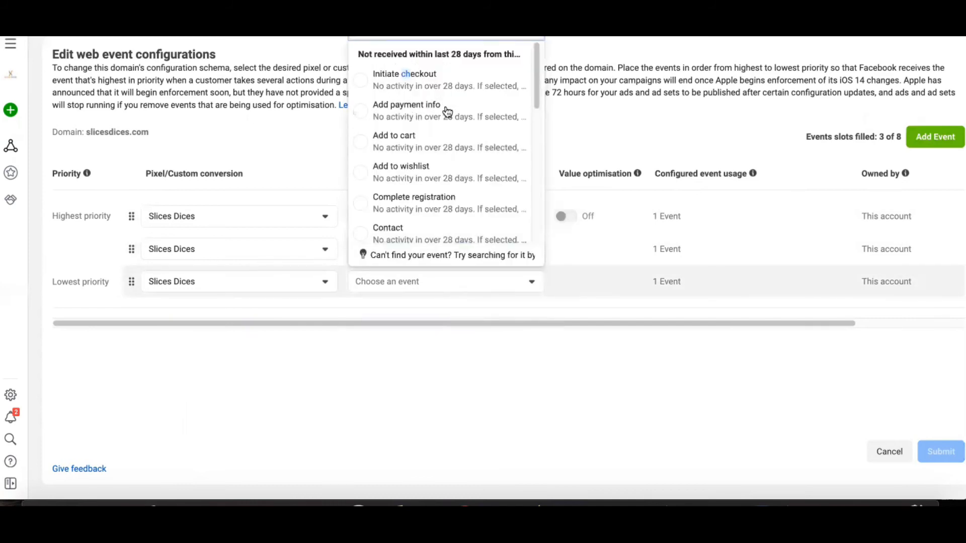
pyautogui.click(452, 81)
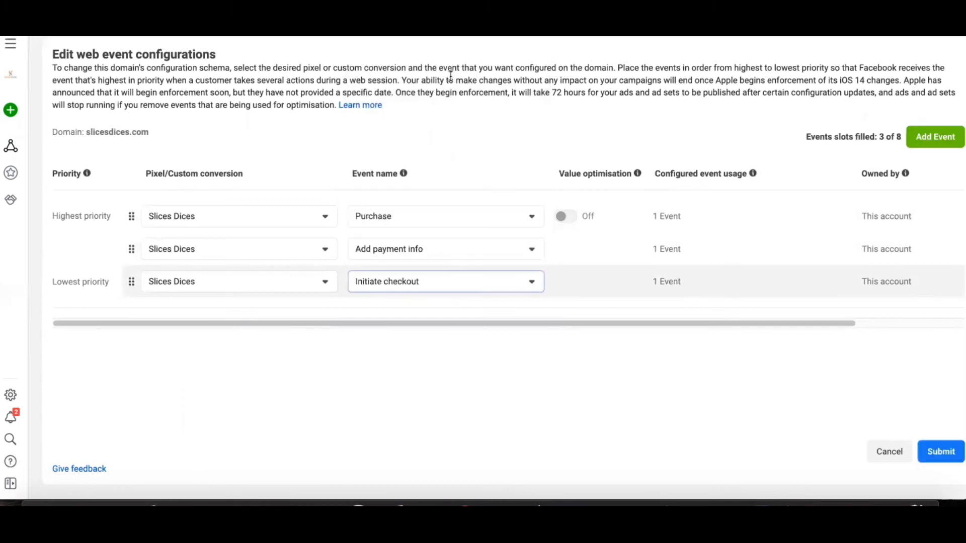
# Step: Add a fourth web event below Initiate checkout, using the Slices Dices pixel and the Add to cart event
pyautogui.click(917, 144)
pyautogui.click(312, 318)
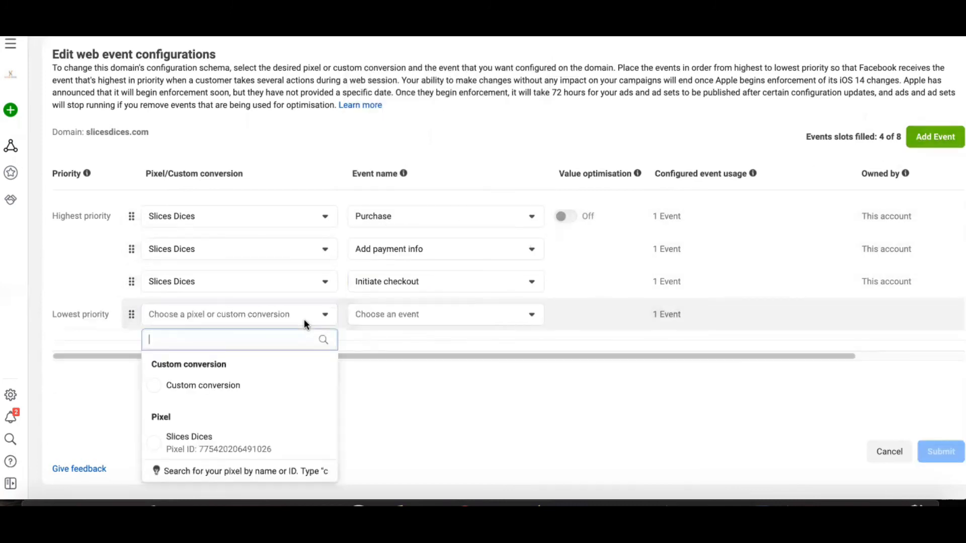
pyautogui.click(252, 440)
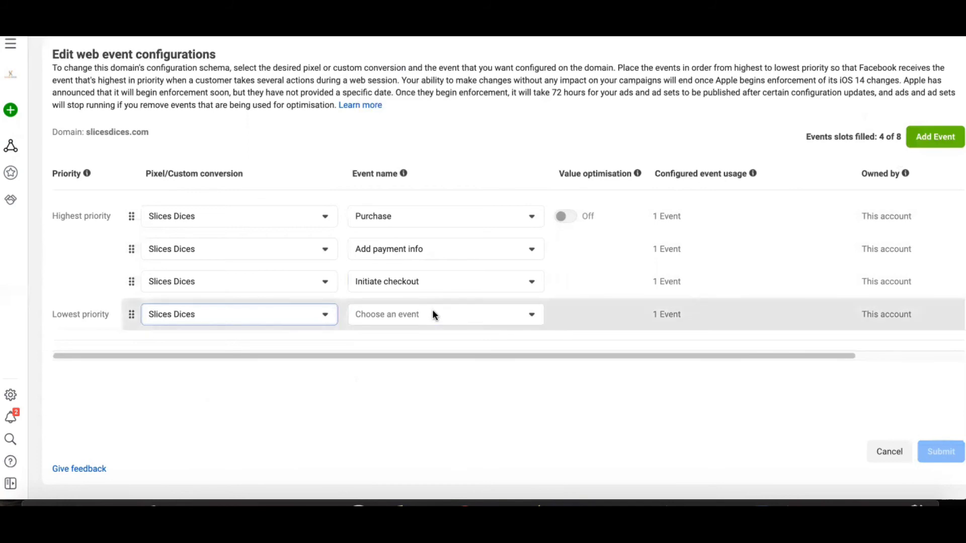
pyautogui.click(432, 311)
pyautogui.click(464, 147)
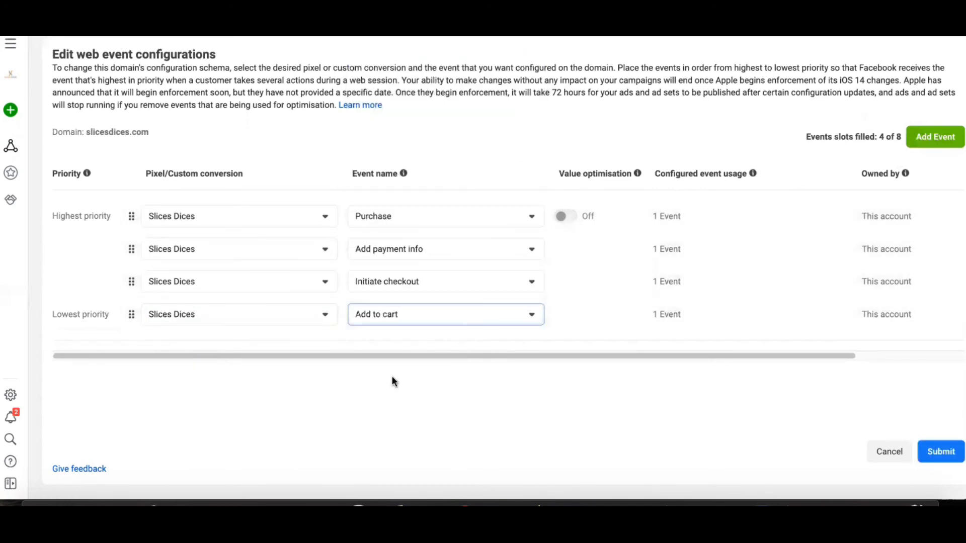
# Step: Add a fifth web event at the lowest priority, using the Slices Dices pixel and the View content event
pyautogui.click(908, 146)
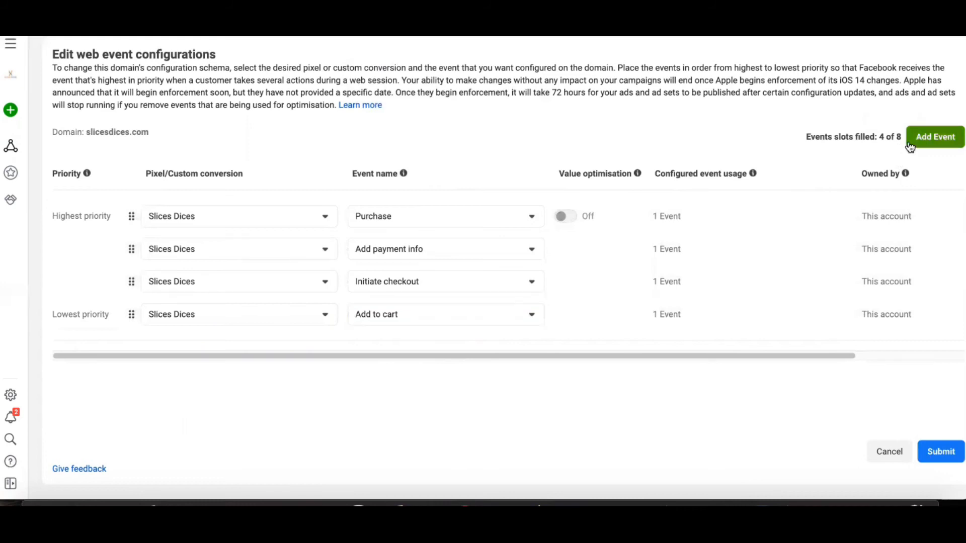
pyautogui.click(291, 347)
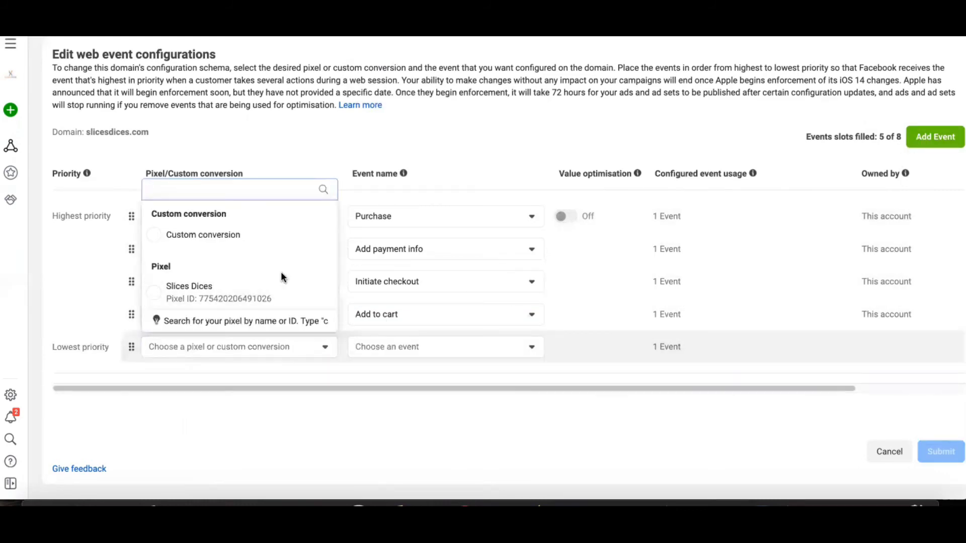
pyautogui.click(239, 292)
pyautogui.click(436, 346)
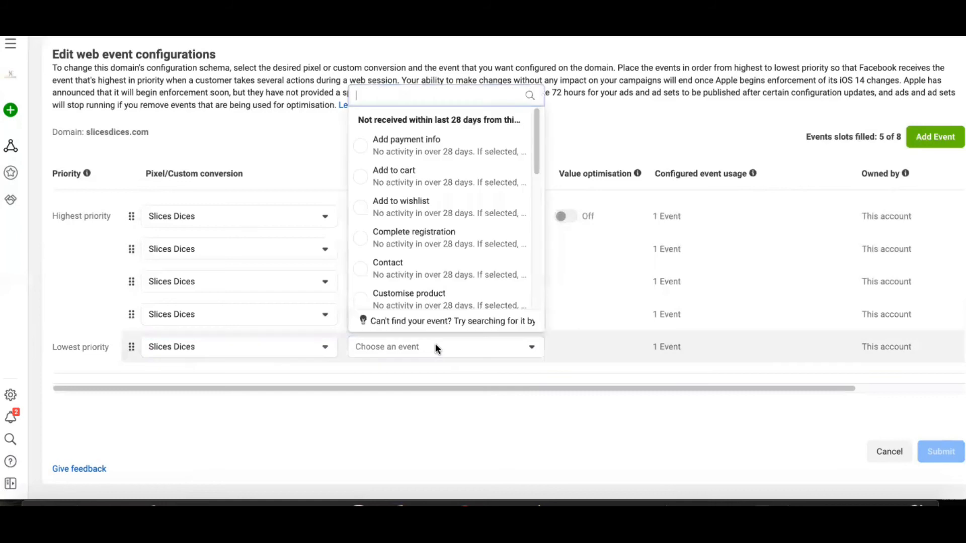
pyautogui.write('c')
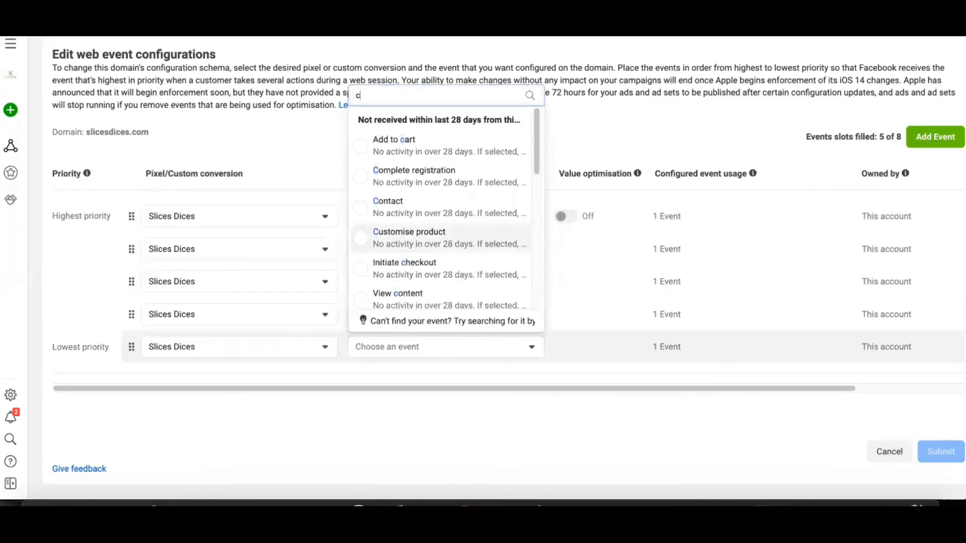
pyautogui.press('BackSpace')
pyautogui.write('vie')
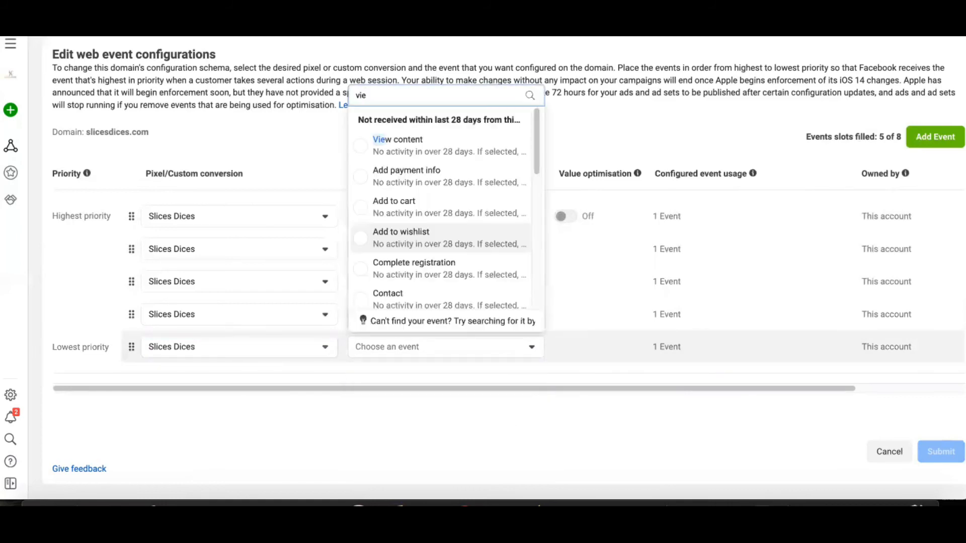
pyautogui.click(422, 145)
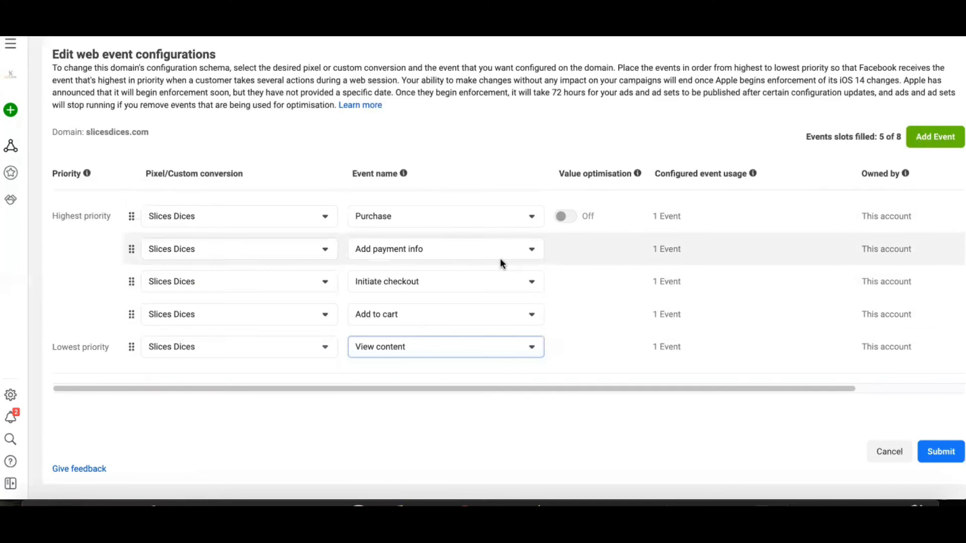
# Step: Submit the five prioritised web events for slicesdices.com, accepting the 72-hour change restriction, and apply the configuration
pyautogui.click(939, 460)
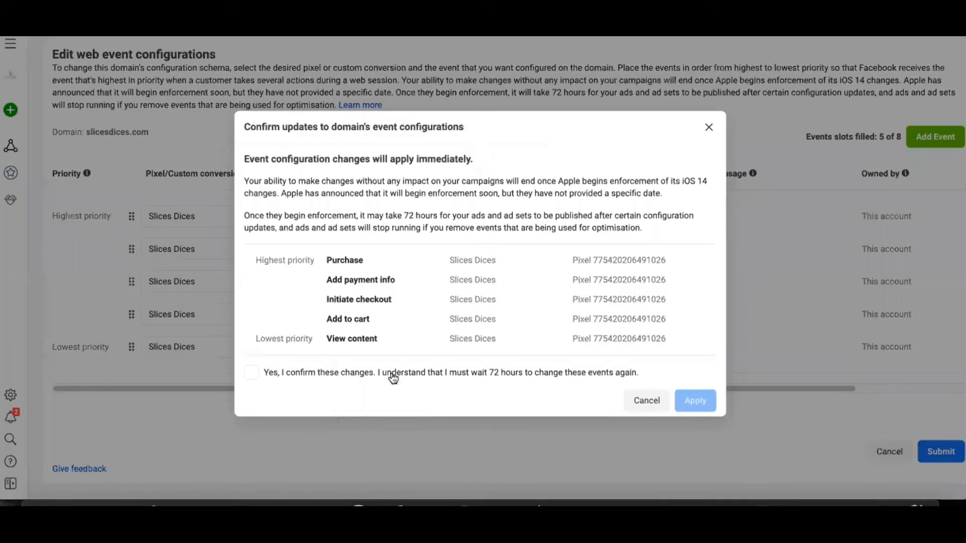
pyautogui.click(302, 379)
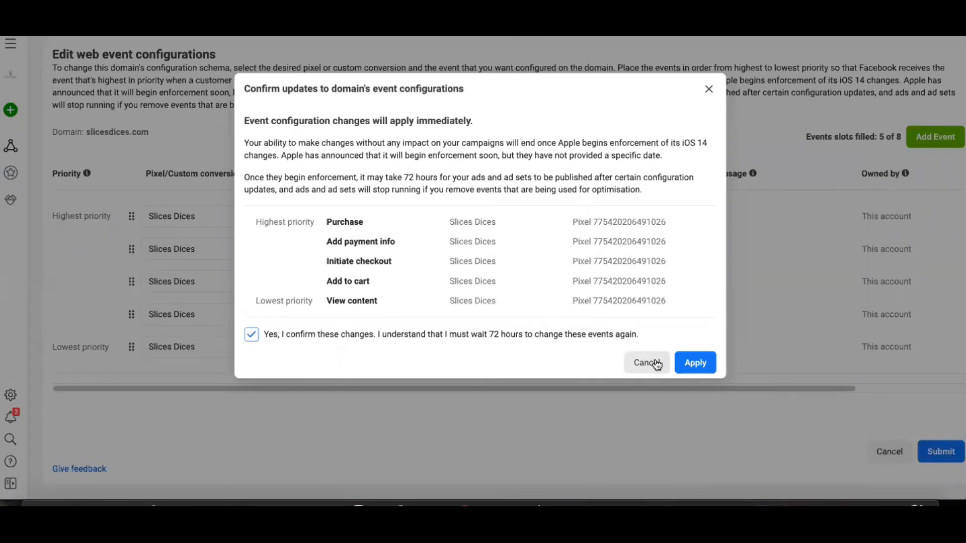
pyautogui.click(695, 364)
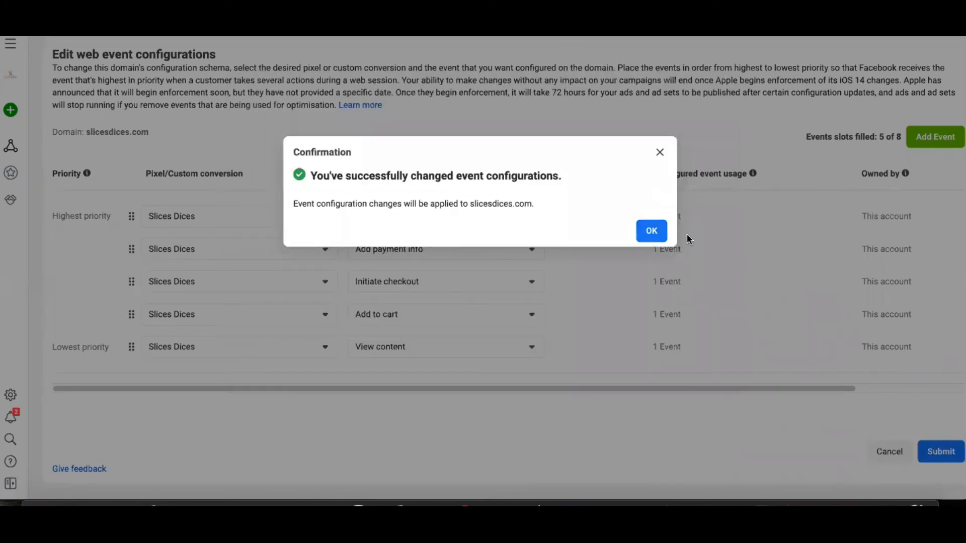
pyautogui.click(662, 233)
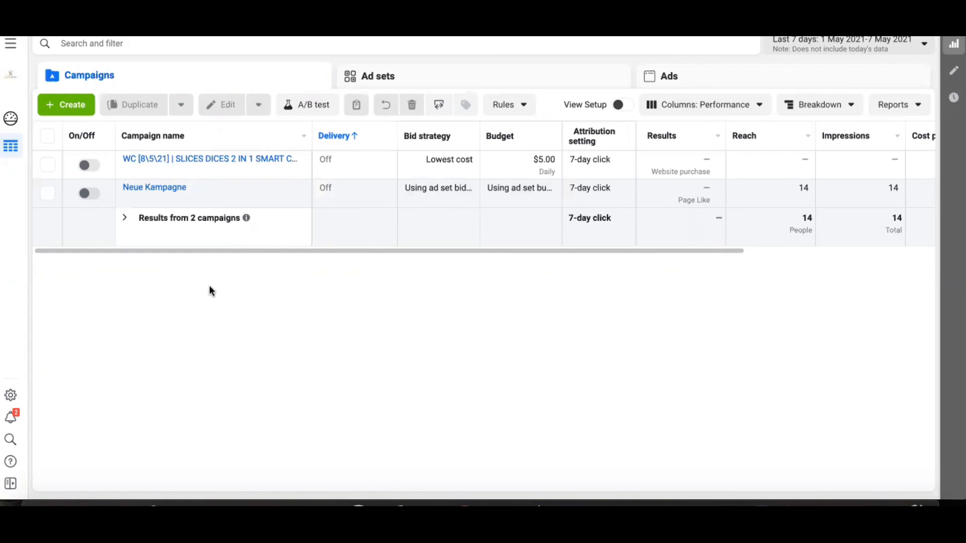
# Step: In Ads Manager, open the Mobile: FB - Kitchen Aid ad set of the SLICES DICES 2 IN 1 SMART CUTTER campaign at its conversion settings
pyautogui.click(193, 173)
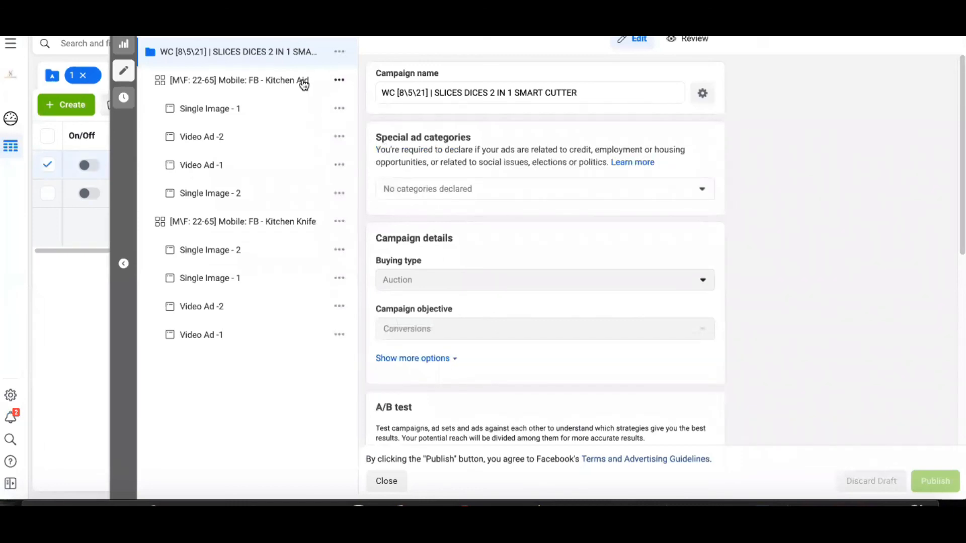
pyautogui.click(304, 83)
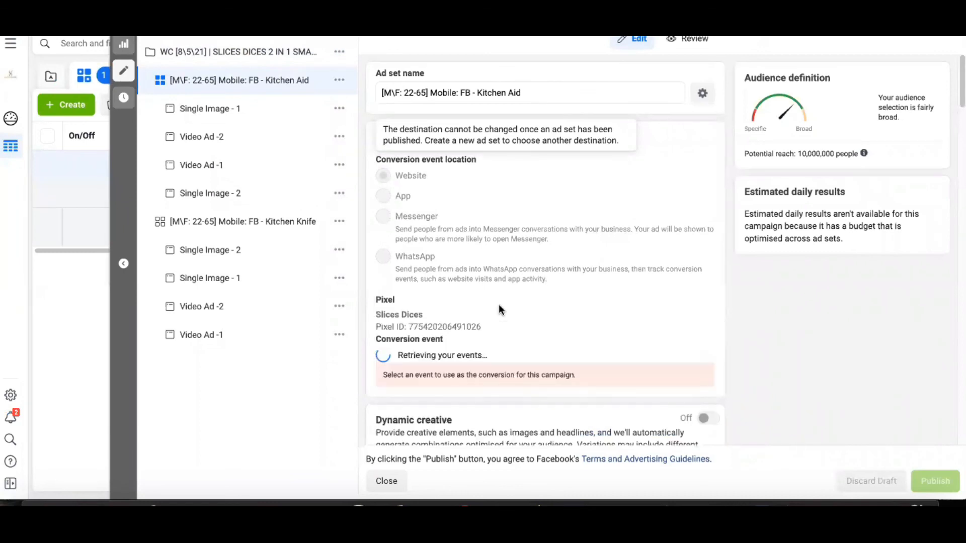
pyautogui.scroll(-1, 621, 282)
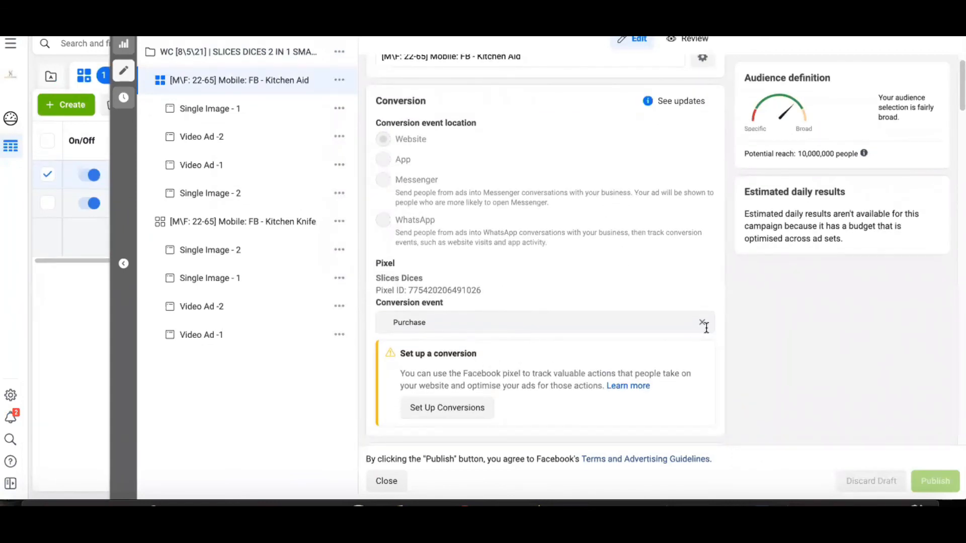
# Step: Clear and reselect Purchase as the conversion event of the Kitchen Aid ad set, and publish the change
pyautogui.click(520, 323)
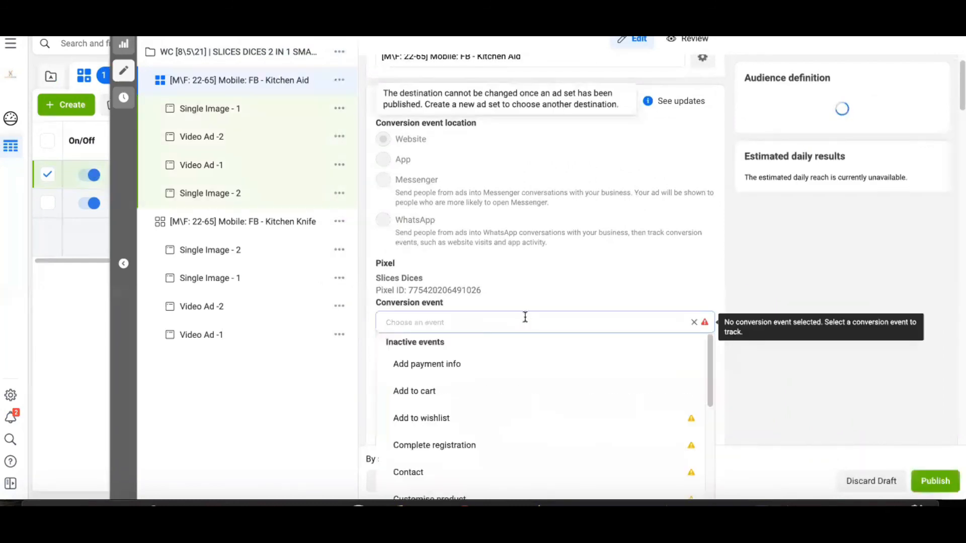
pyautogui.scroll(-2, 526, 369)
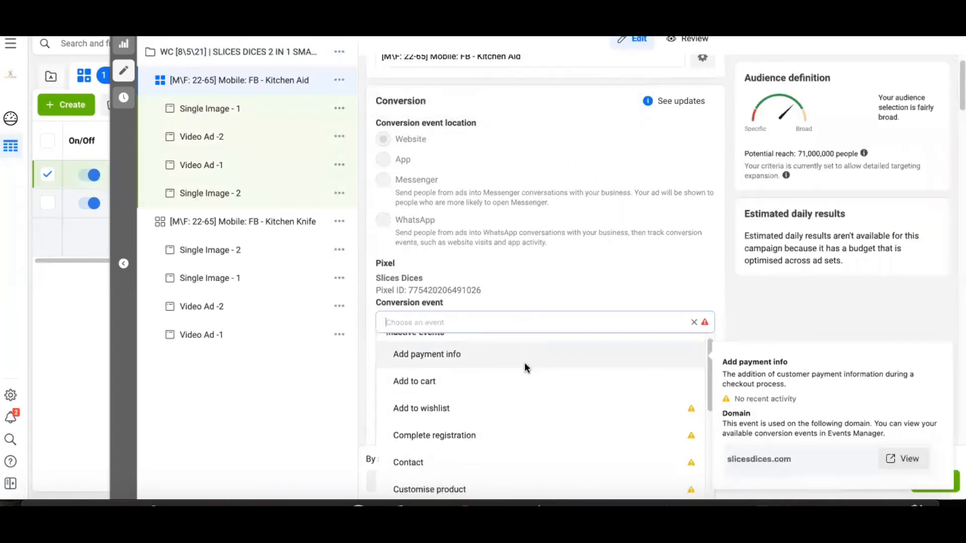
pyautogui.scroll(2, 525, 369)
pyautogui.write('pu')
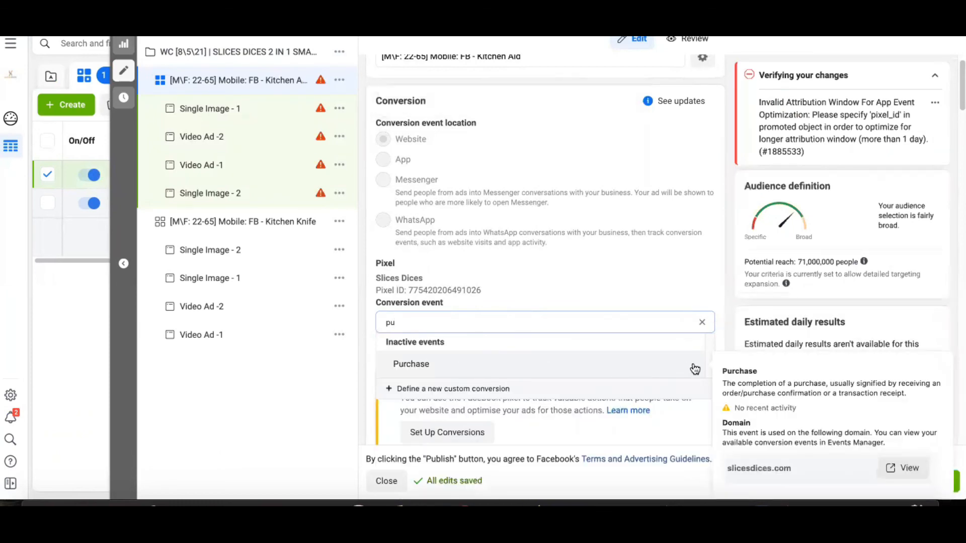
pyautogui.doubleClick(567, 325)
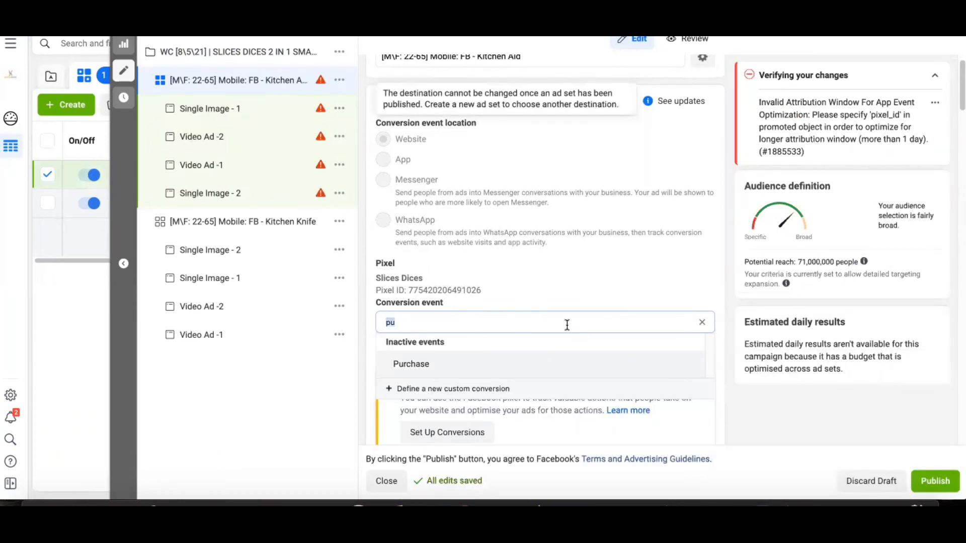
pyautogui.press('BackSpace')
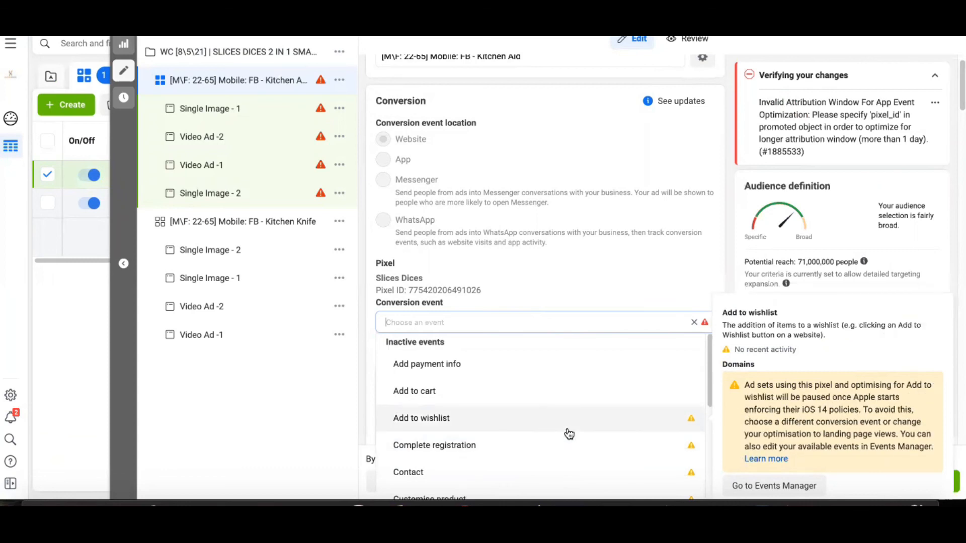
pyautogui.write('pu')
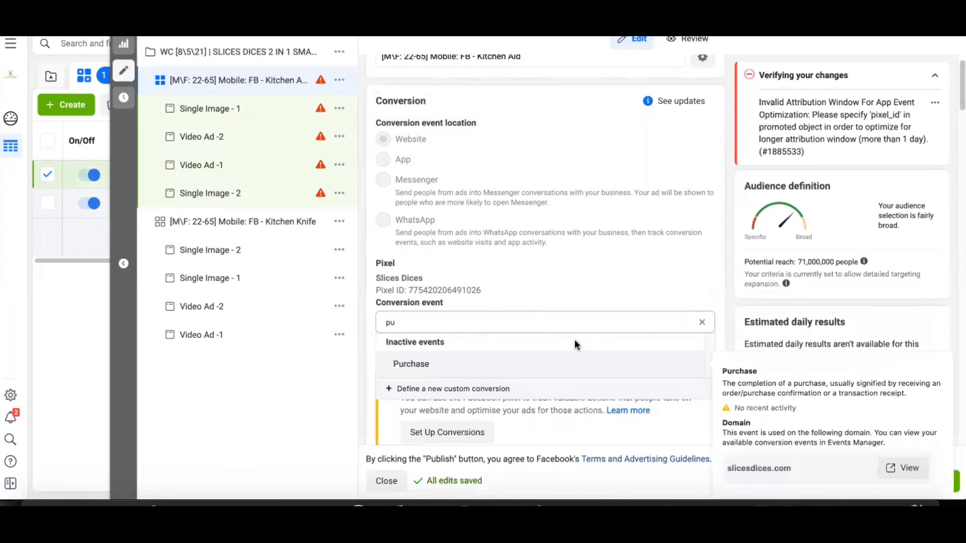
pyautogui.click(563, 363)
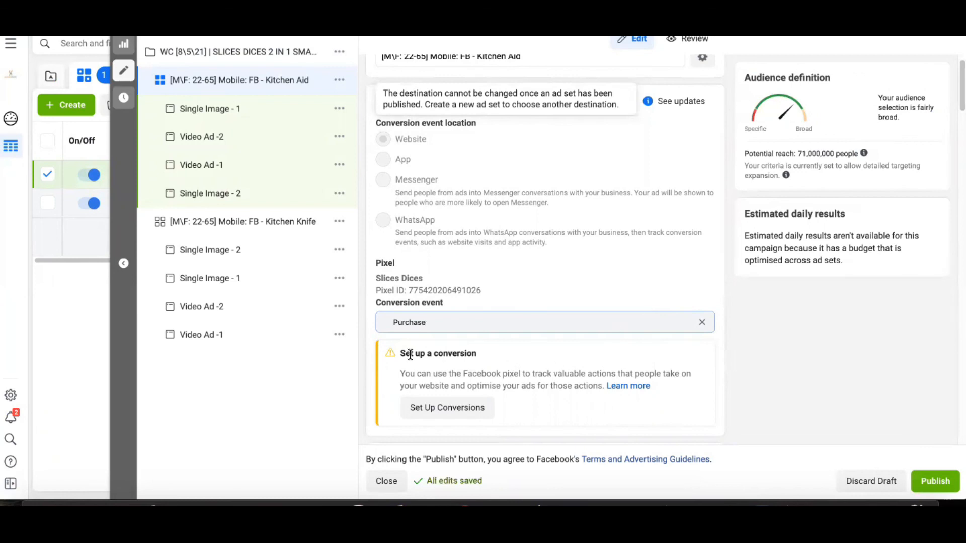
pyautogui.moveTo(402, 354); pyautogui.dragTo(473, 353)
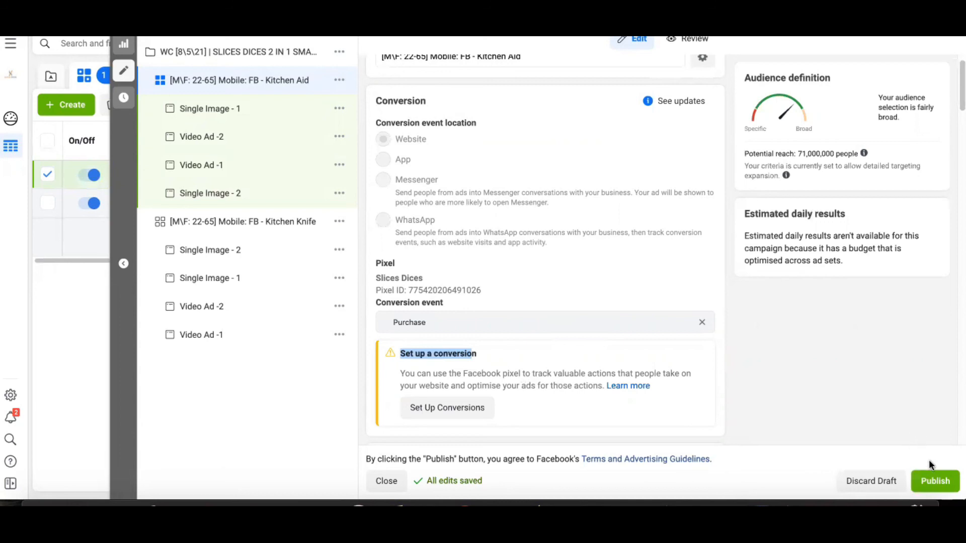
pyautogui.click(932, 480)
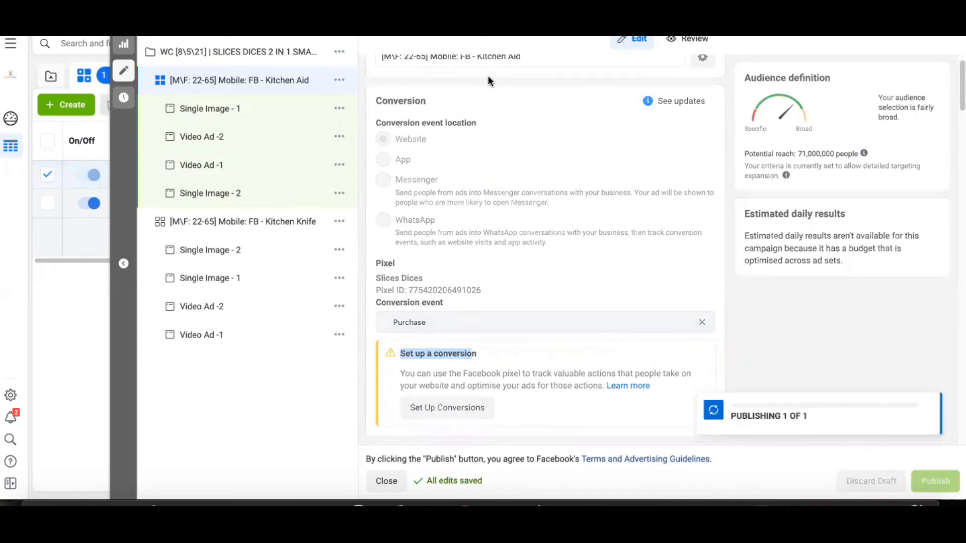